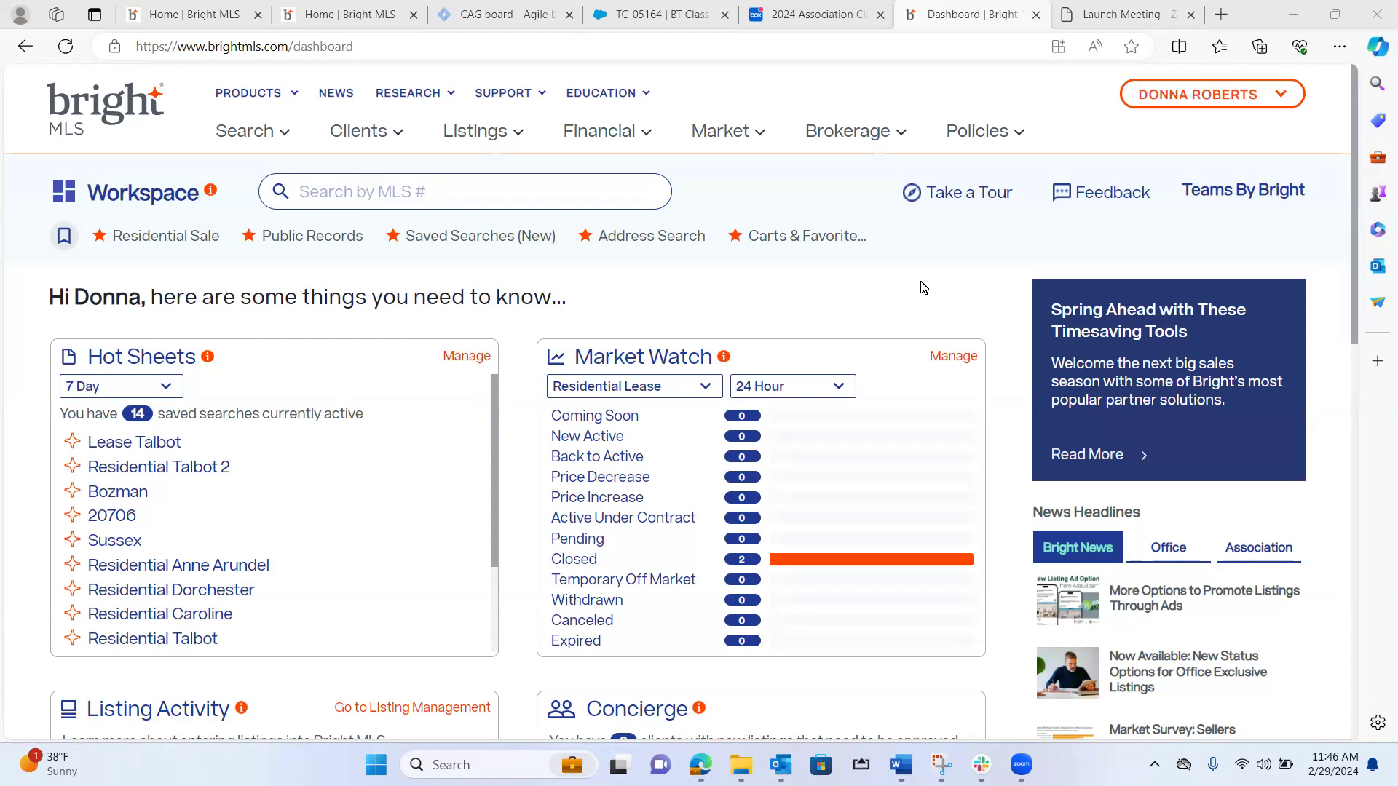
Open a residential sale search and set its county to Talbot MD.
left_click(248, 134)
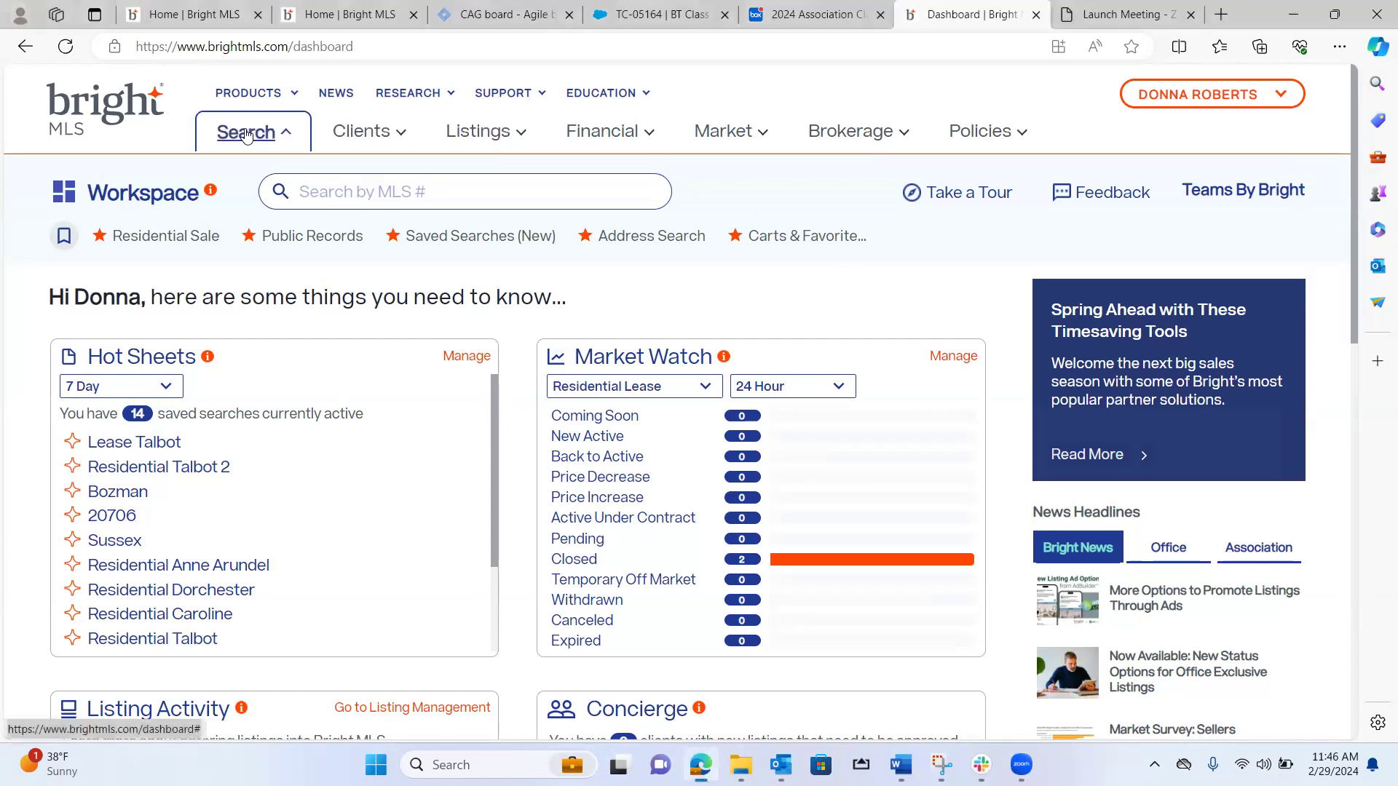
left_click(320, 283)
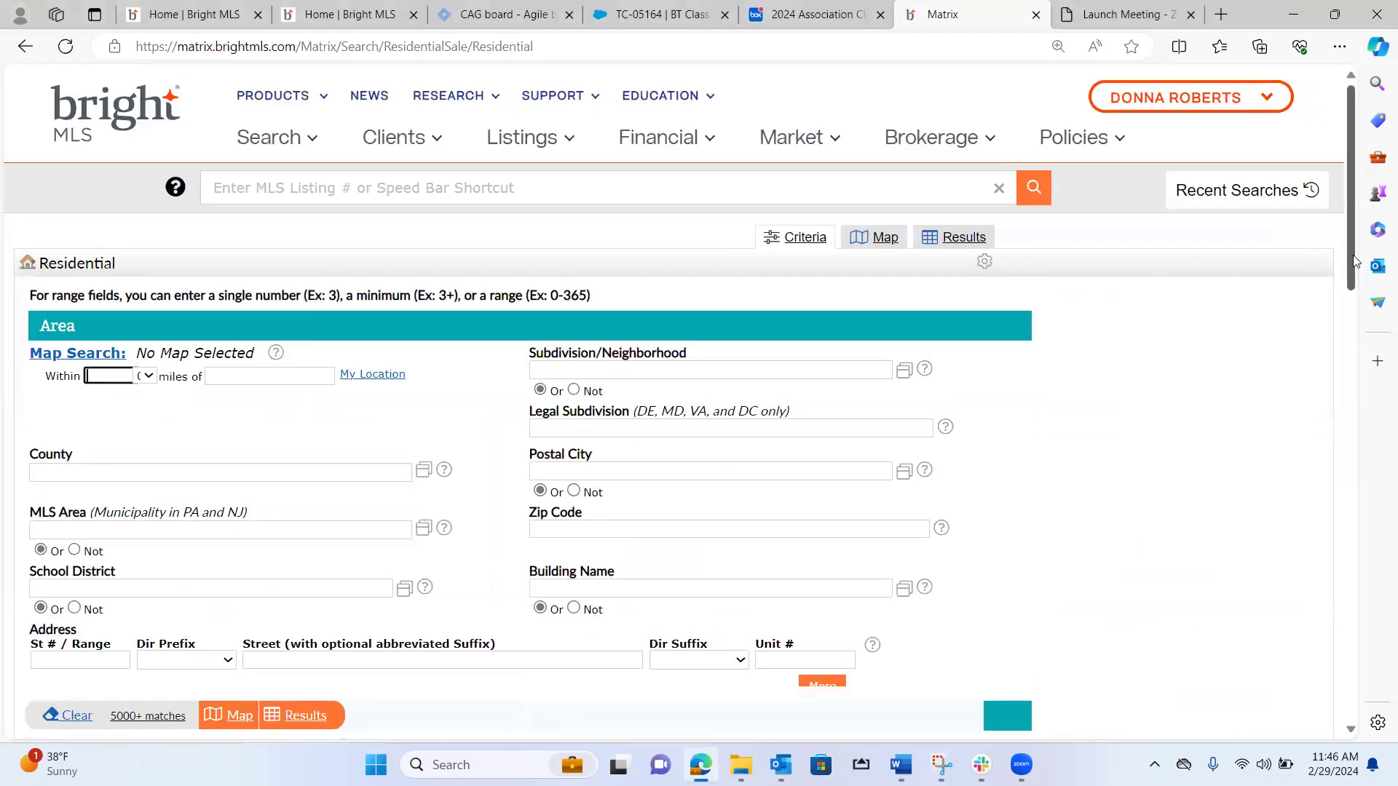
left_click_drag(1353, 256, 1363, 321)
left_click(290, 284)
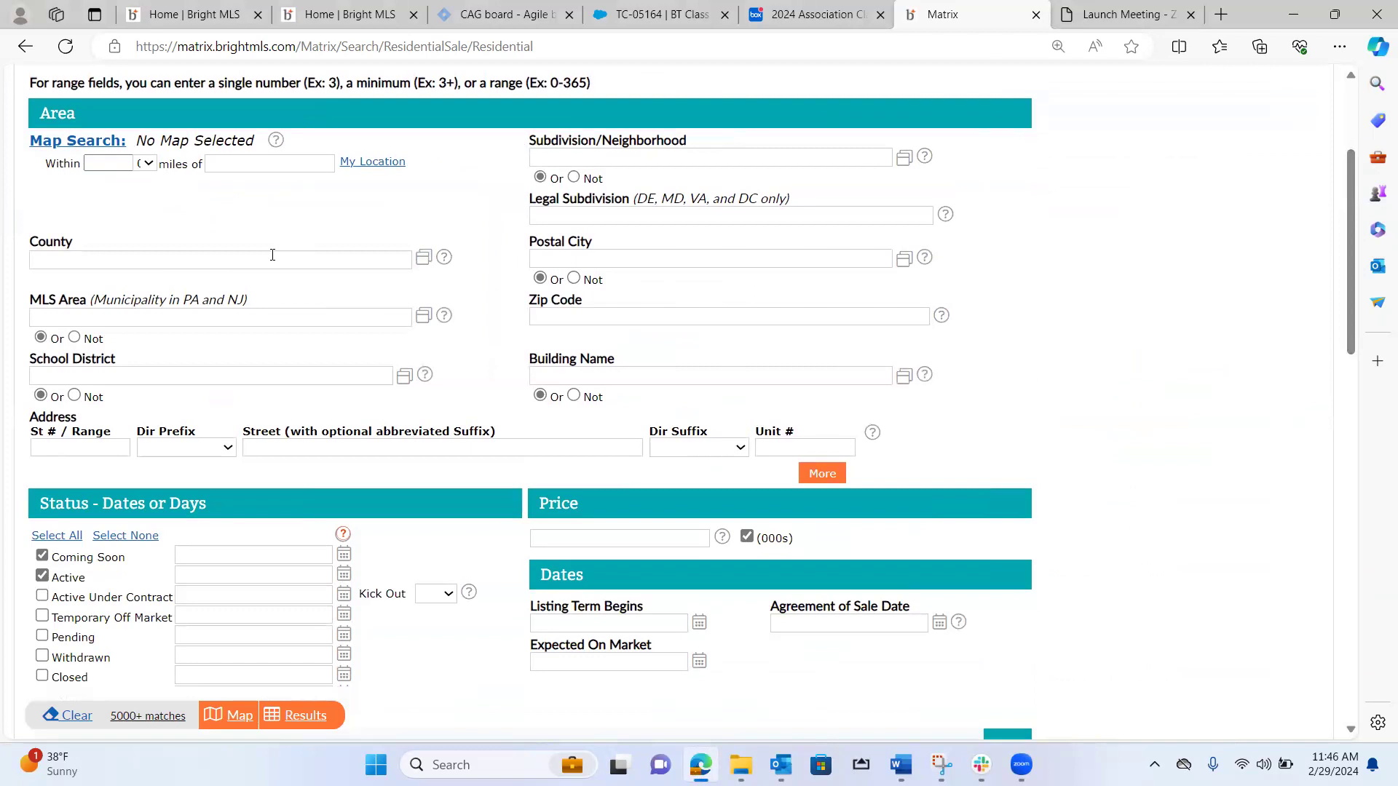
left_click(273, 259)
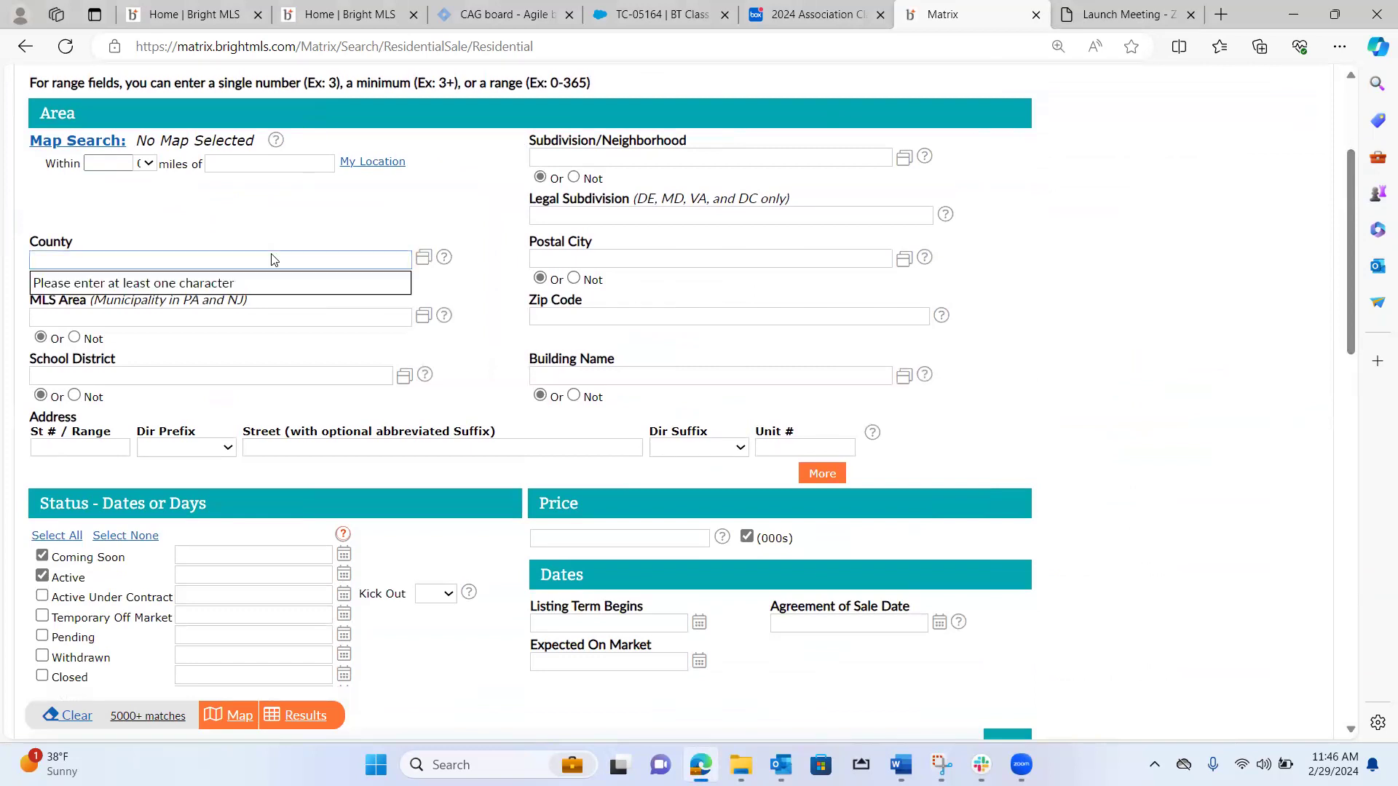
type("Talbot")
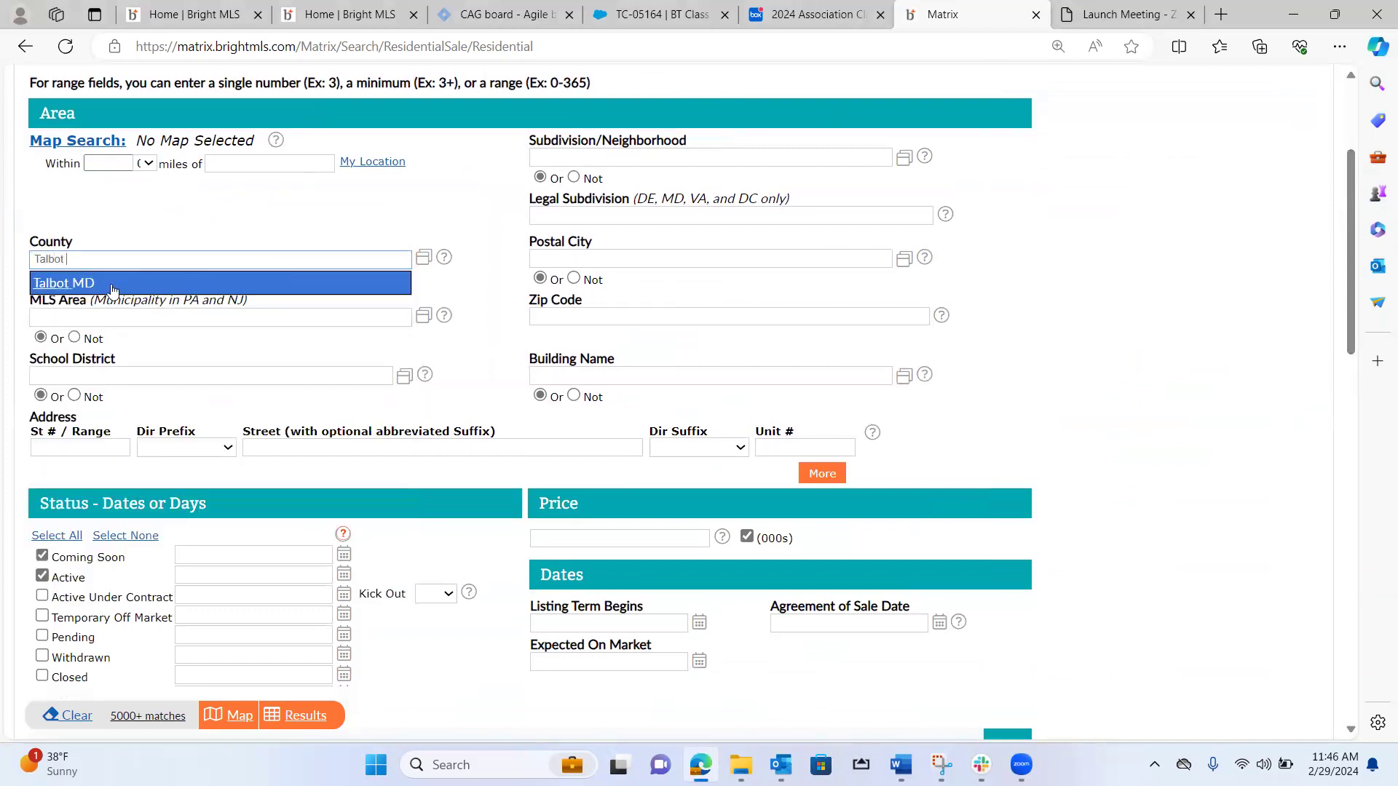
left_click(109, 288)
Set the price range to 1000-2200 in thousands and show the matching listings.
left_click(612, 539)
type("1000-2200")
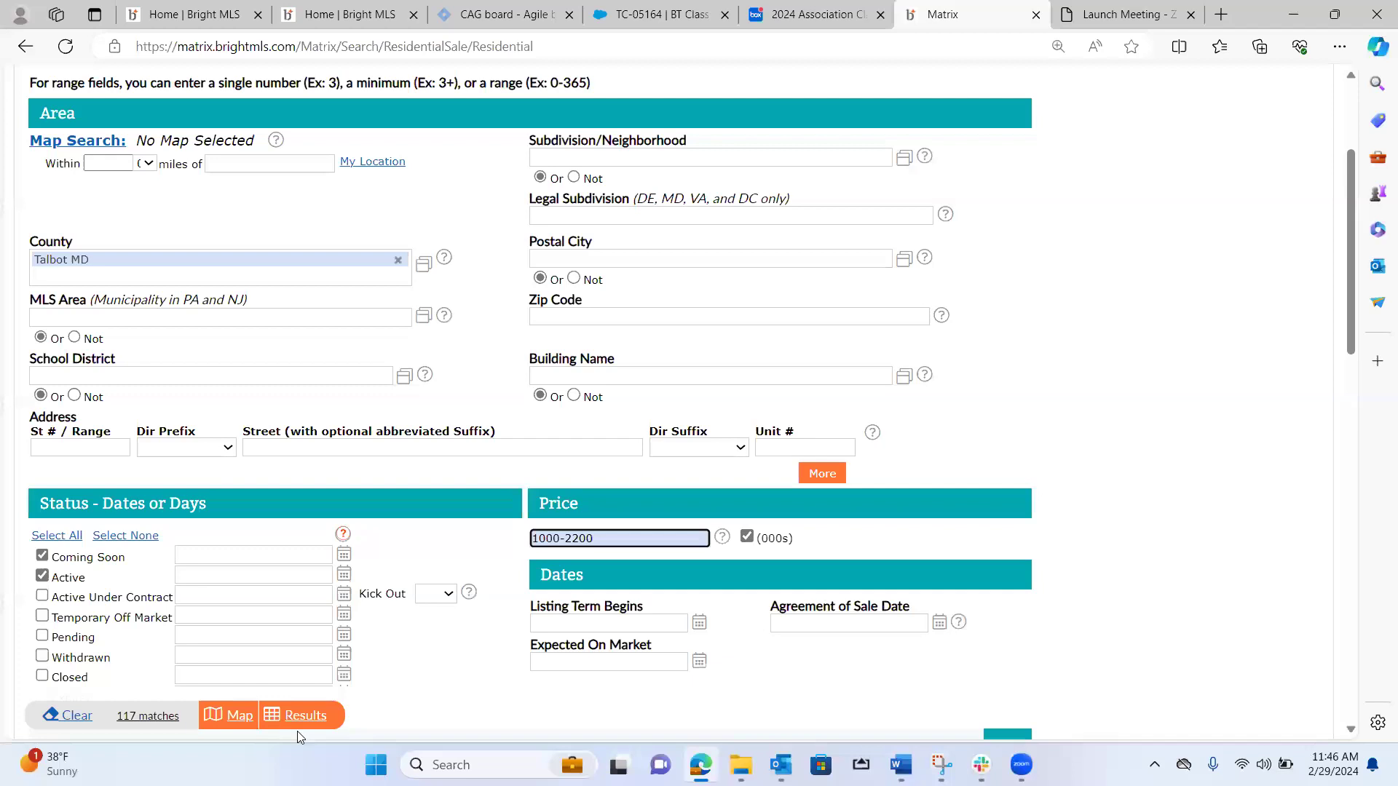
left_click(299, 724)
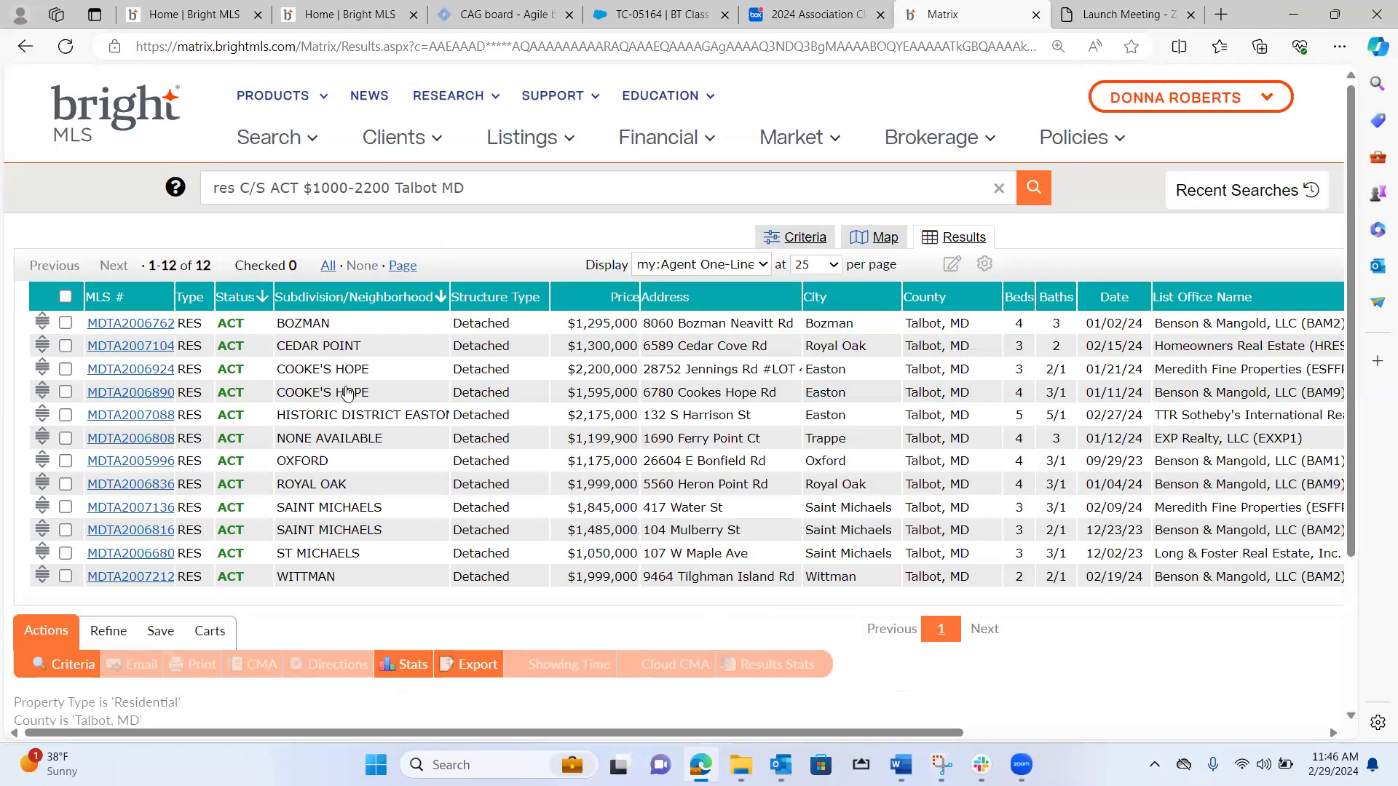
Select the Bozman, Historic District Easton, Royal Oak, $1,485,000 Saint Michaels and Wittman listings by subdivision and open them in ShowingTime.
left_click(66, 323)
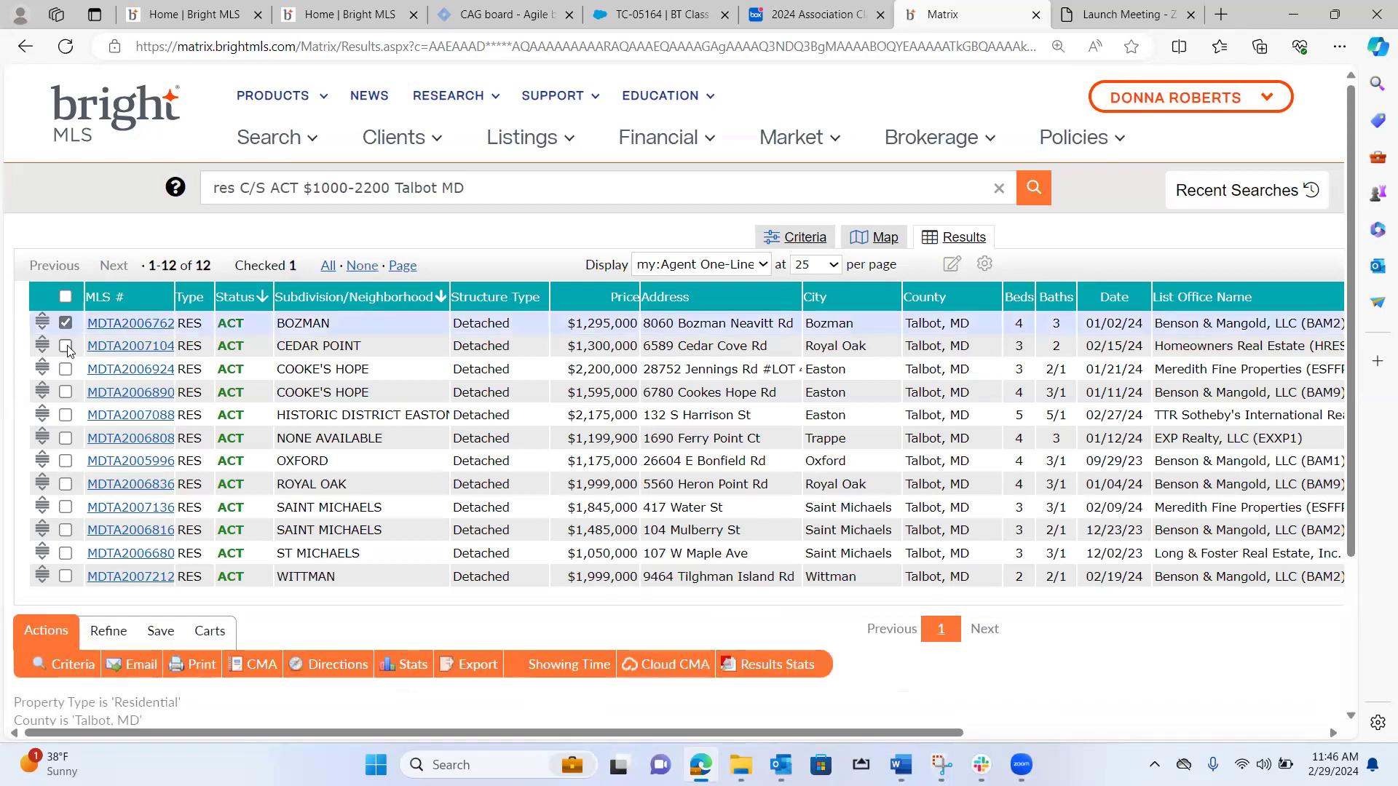
left_click(65, 415)
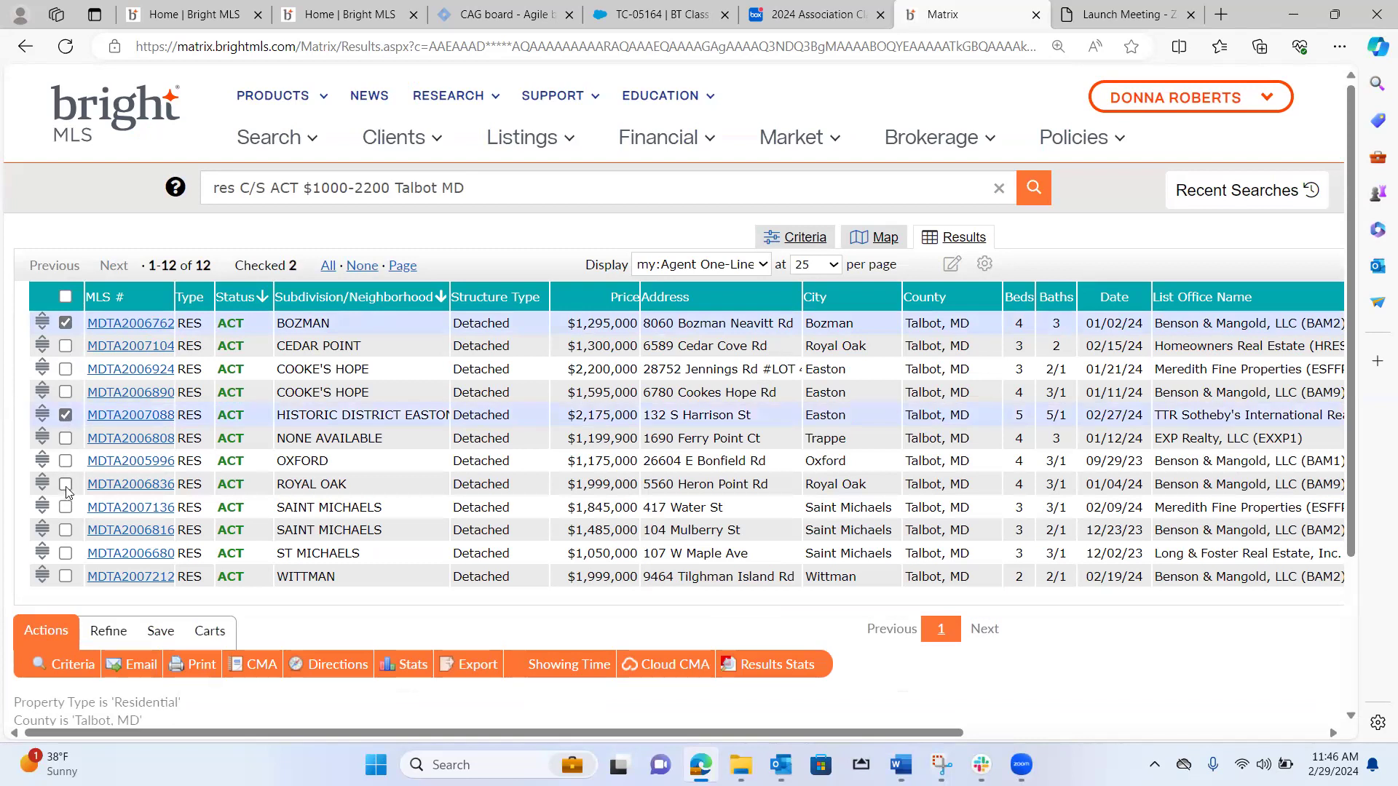
left_click(66, 530)
left_click(65, 577)
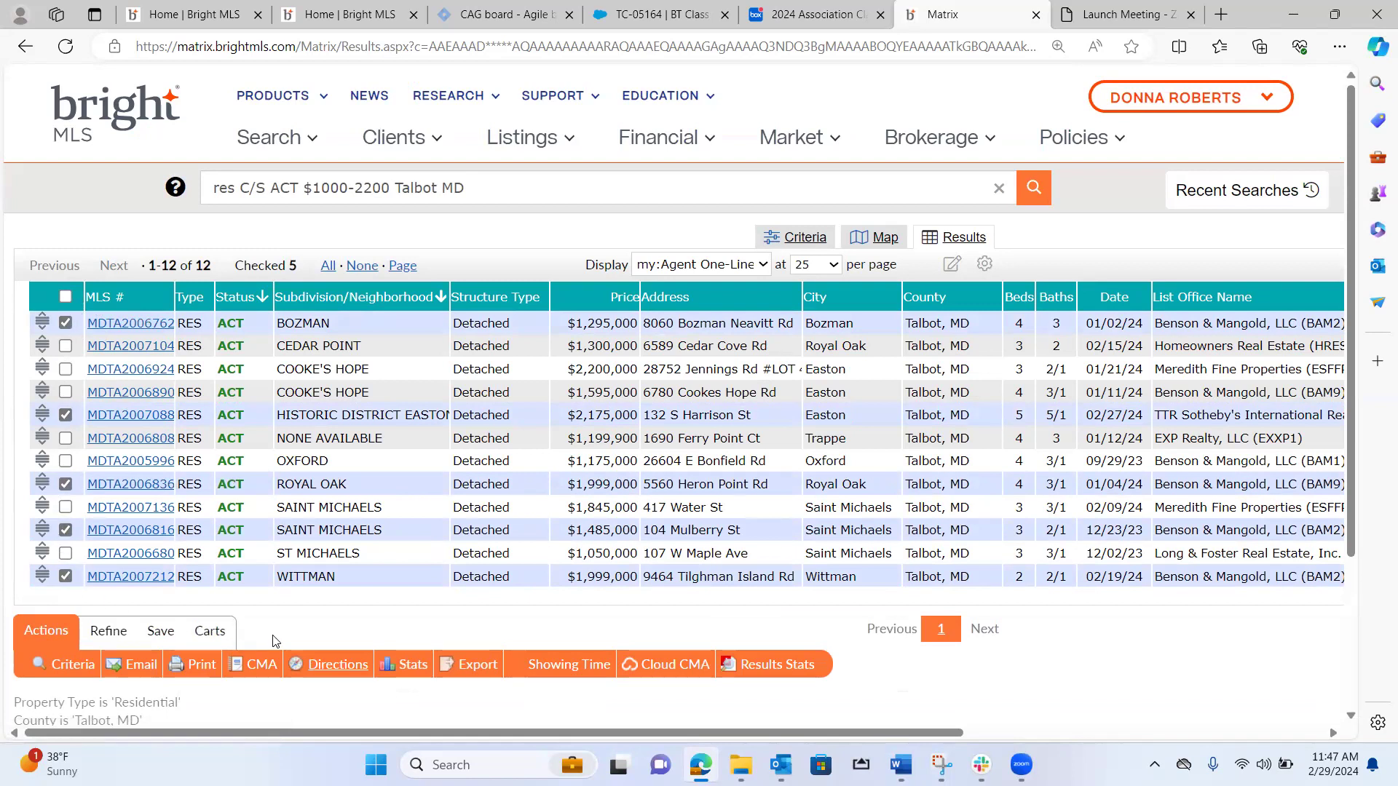
left_click(572, 648)
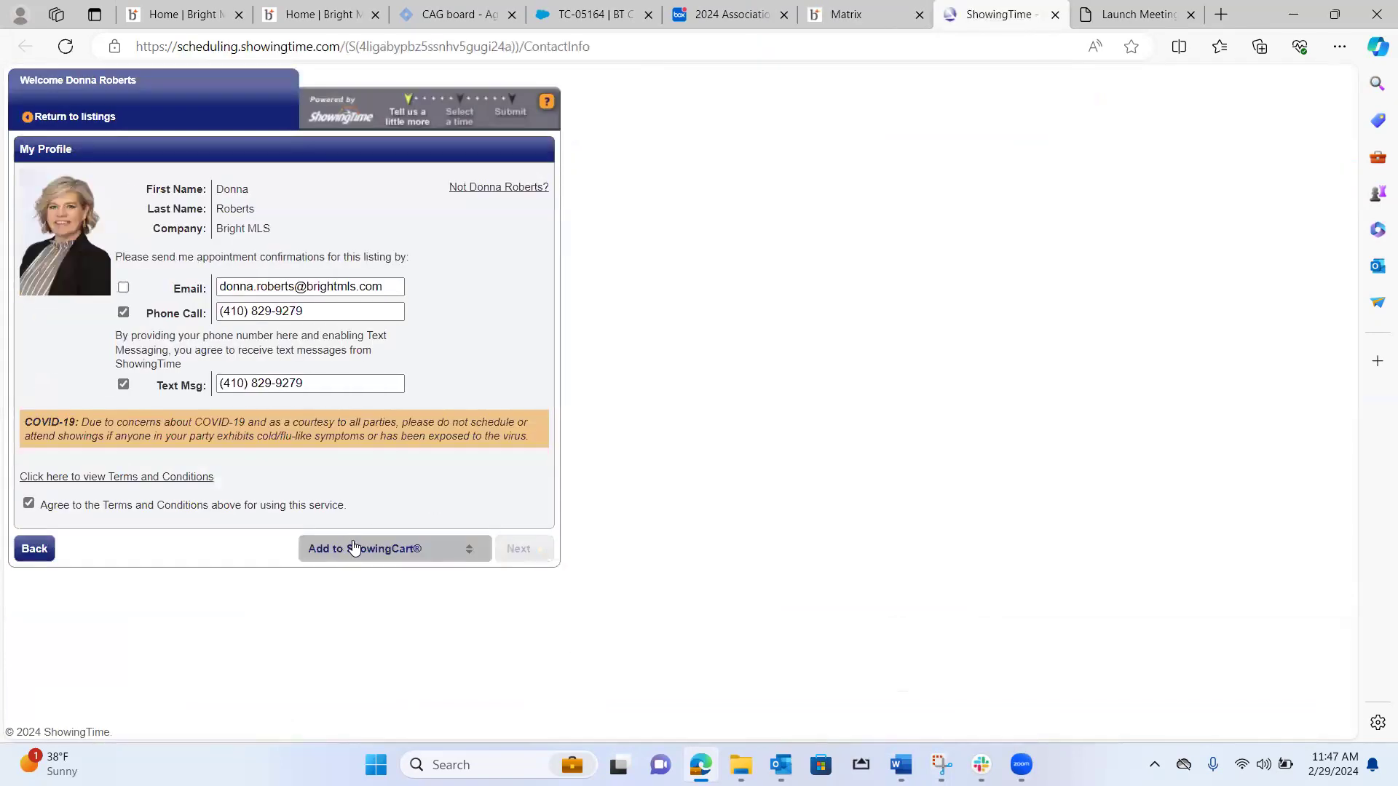
Choose to create a new ShowingCart for the selected listings and continue to the tour setup.
left_click(358, 551)
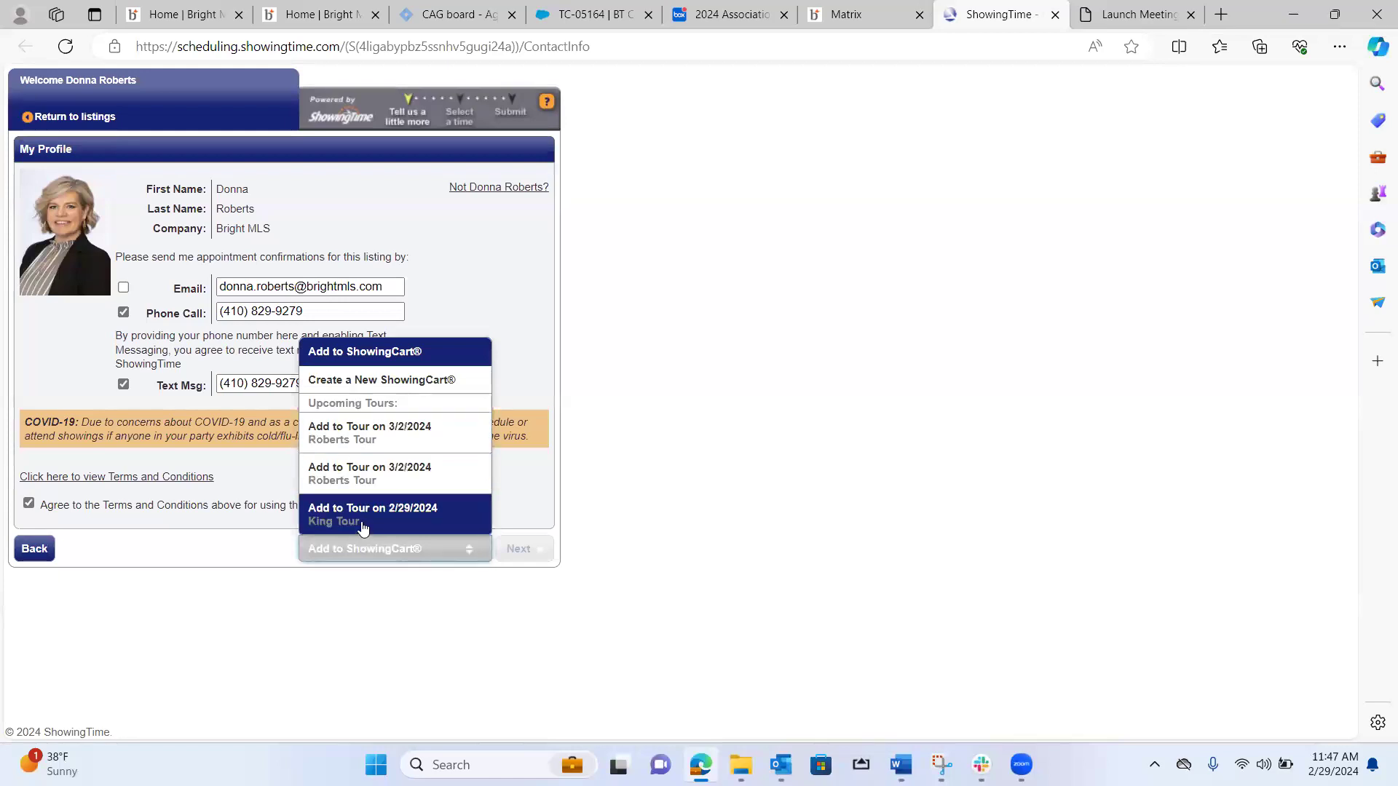
left_click(390, 379)
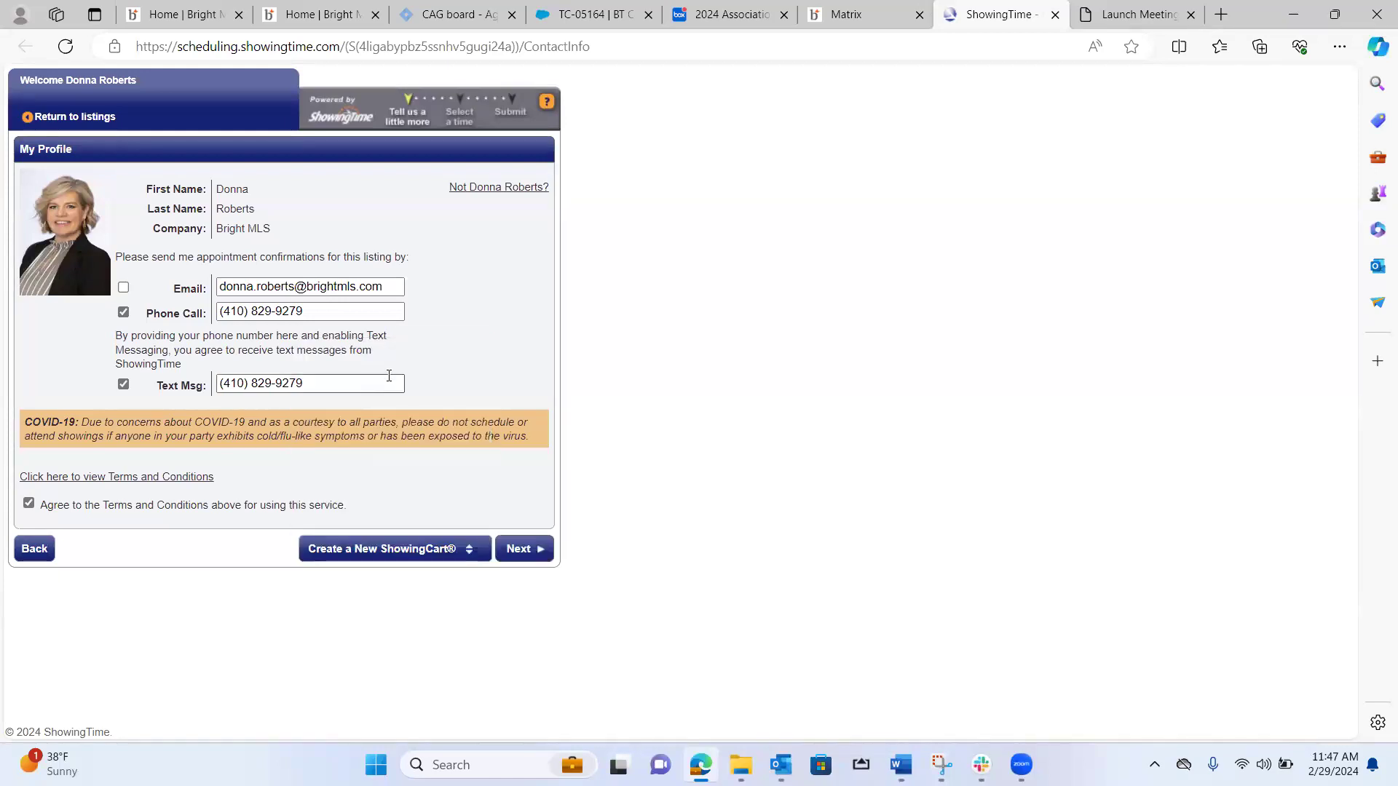
left_click(531, 549)
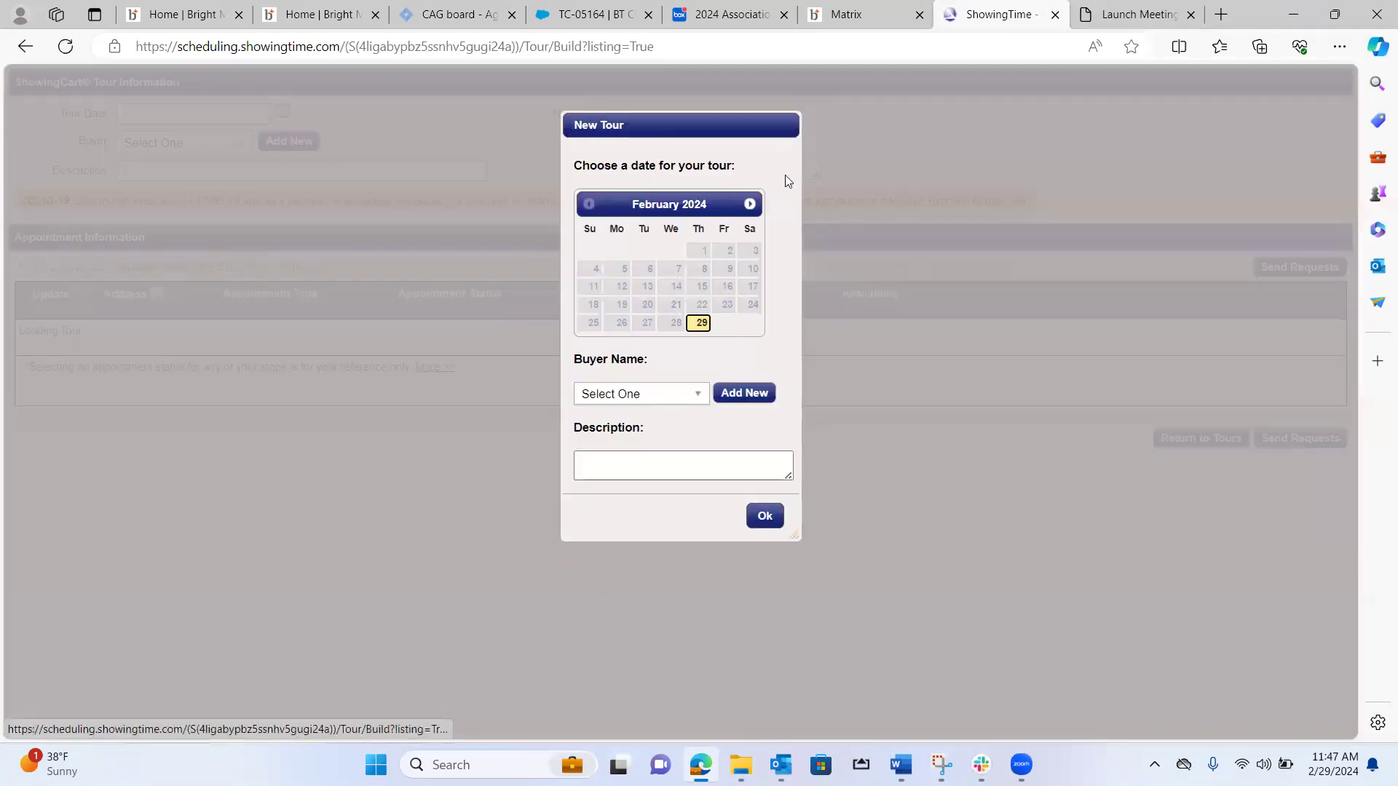
Create the new tour for March 3, 2024, without a buyer, describing it with the agent's surname followed by "Tour".
left_click(750, 204)
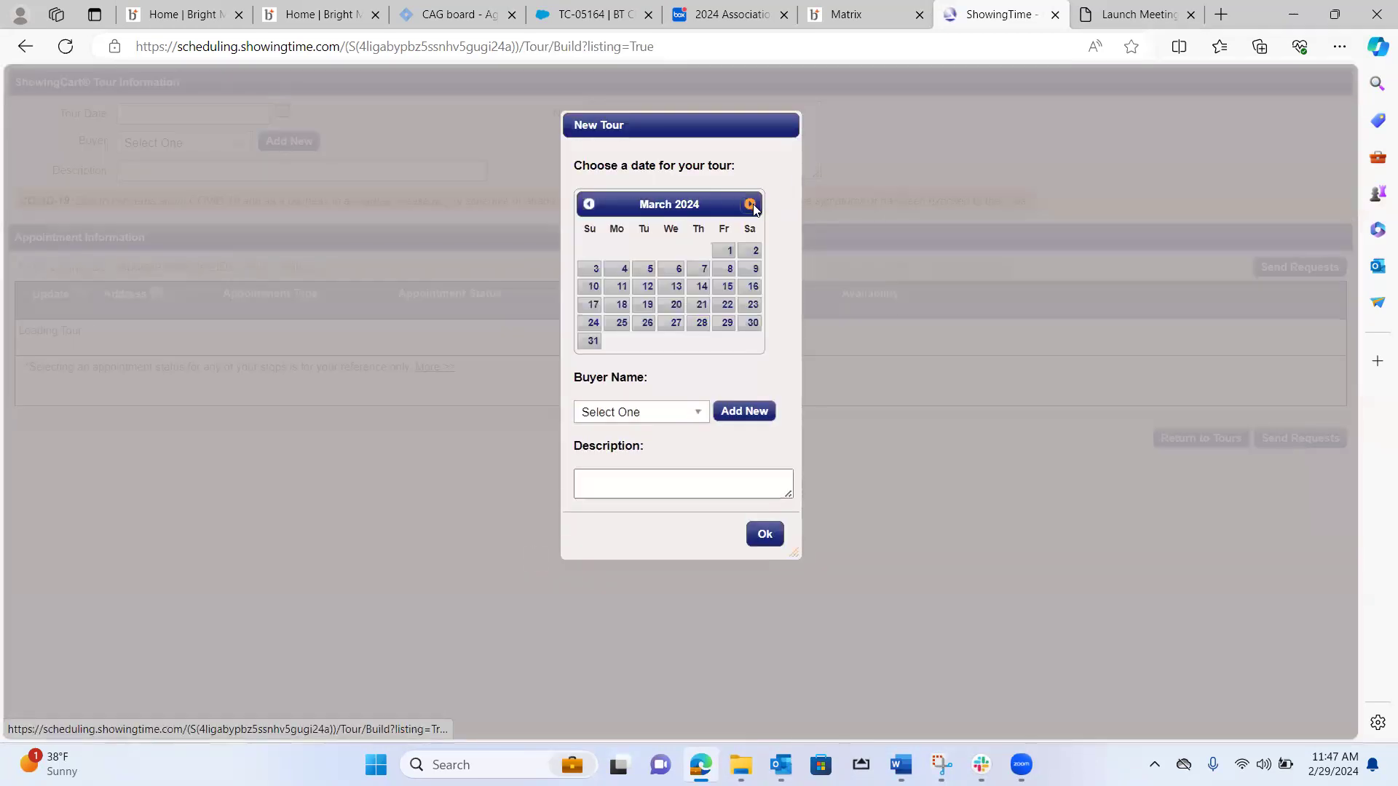
left_click(592, 280)
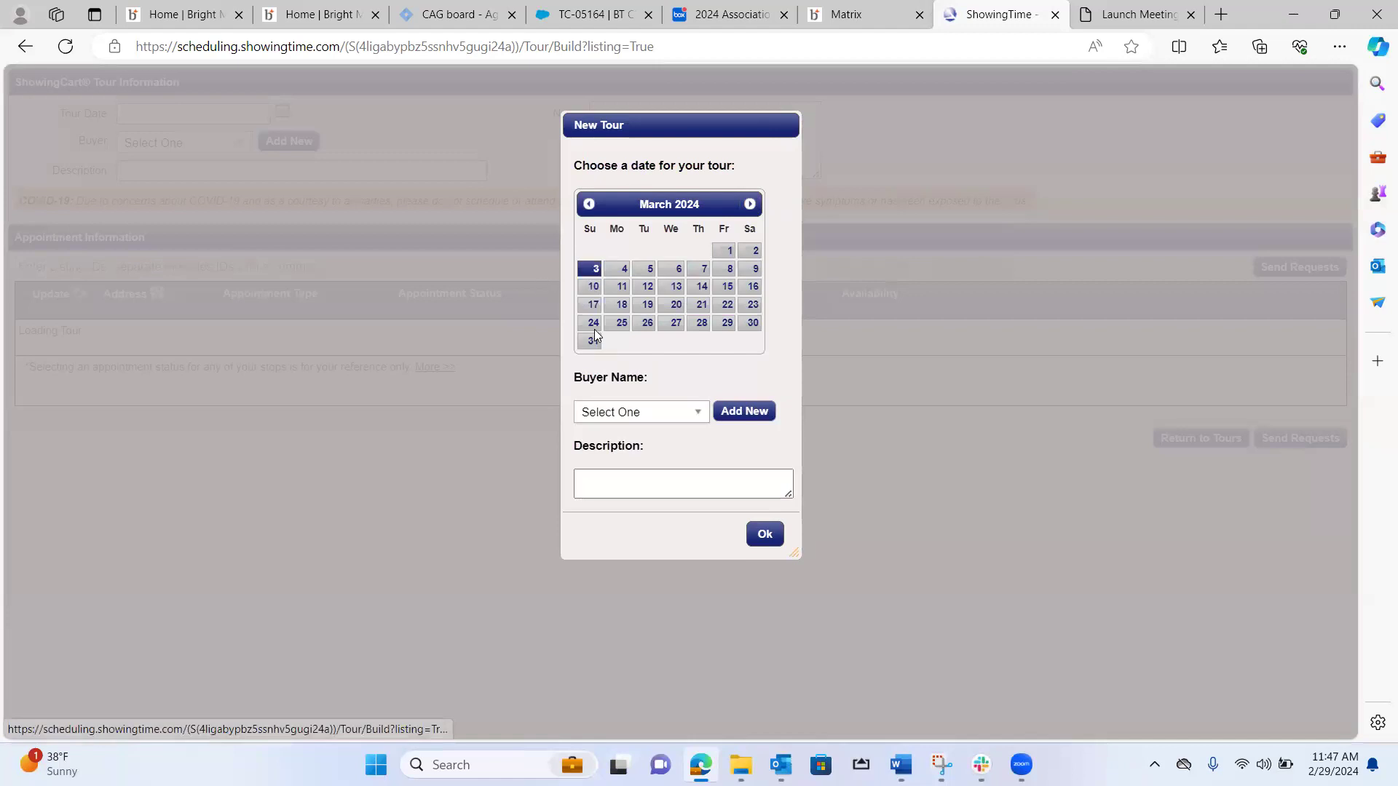
left_click(702, 416)
left_click(699, 412)
left_click(607, 474)
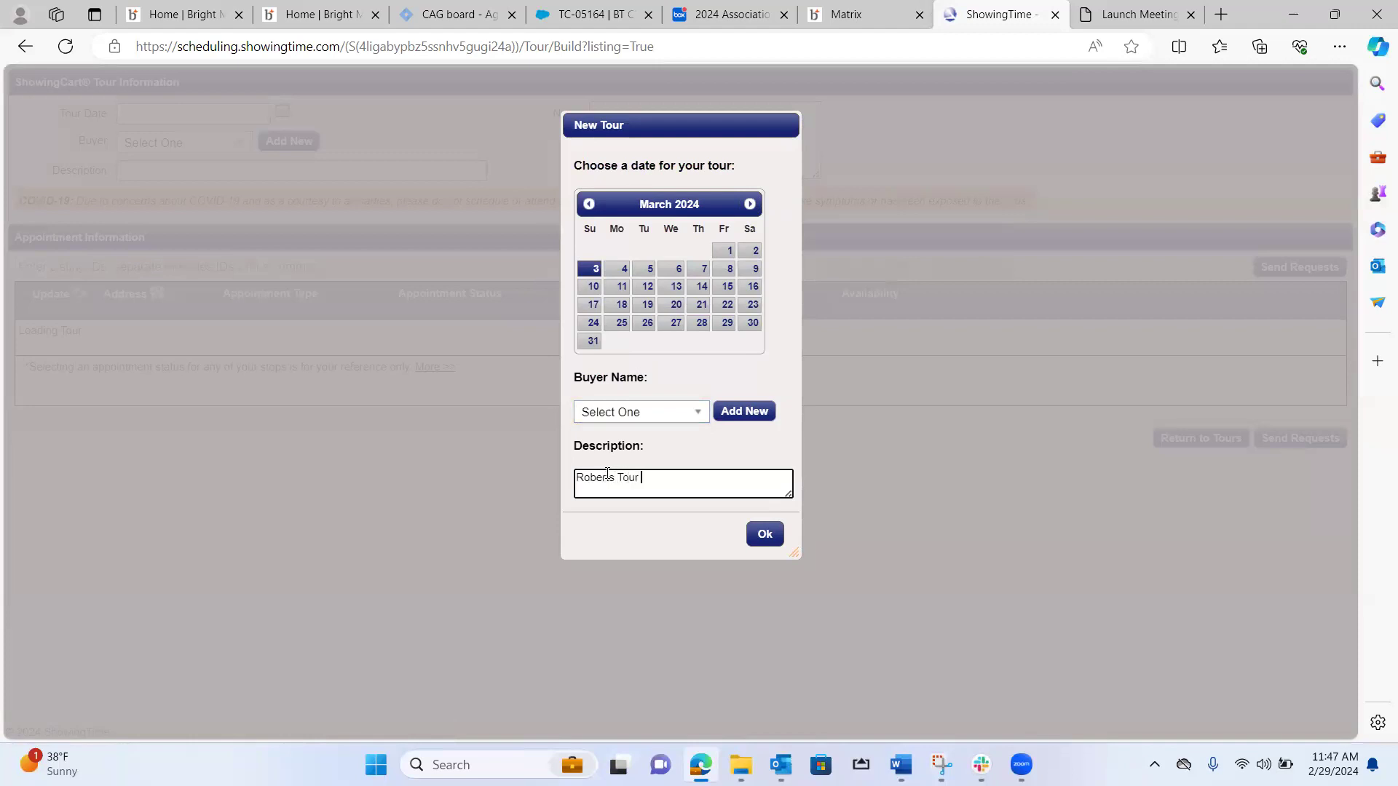
left_click(770, 535)
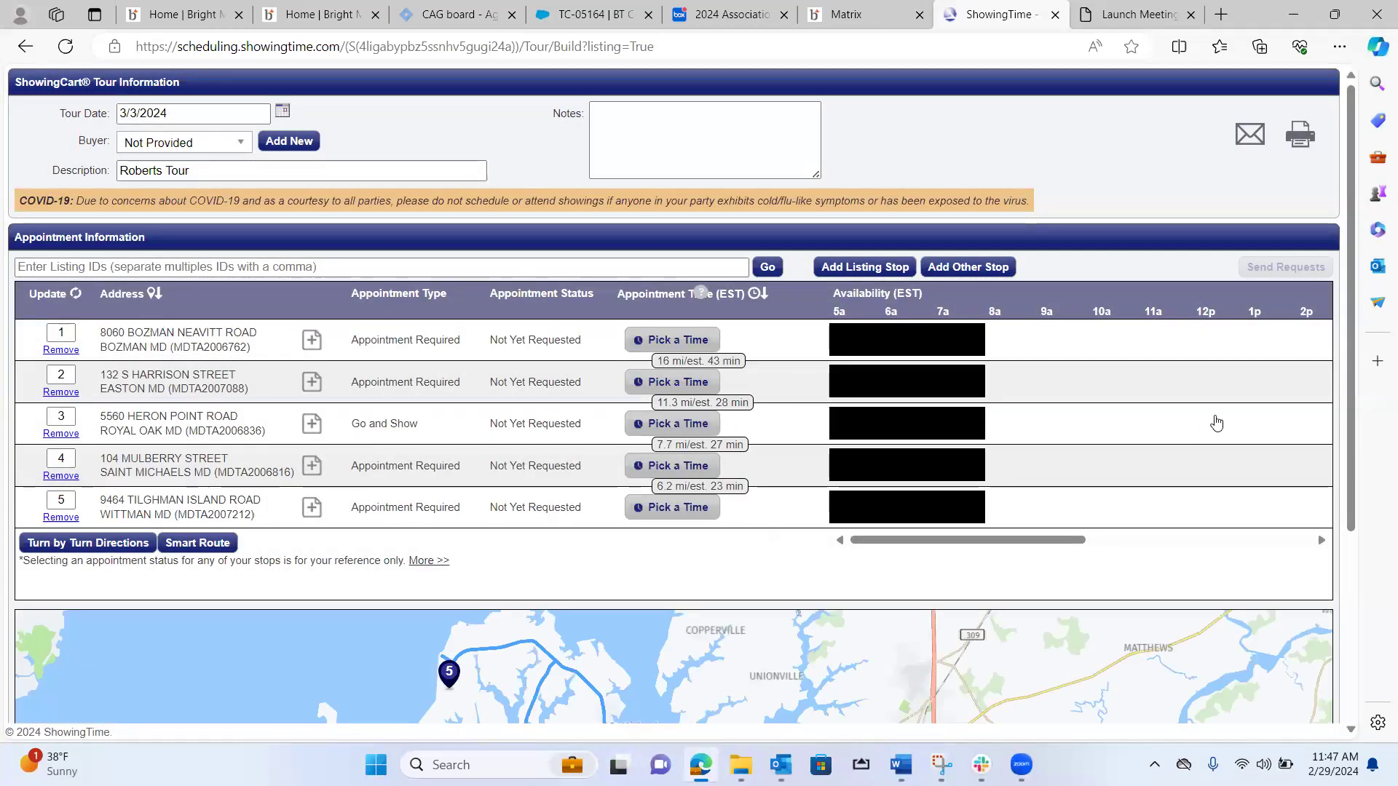
Review the tour route on the map and move the Easton stop to first place in the stop order.
left_click_drag(1350, 387, 1376, 542)
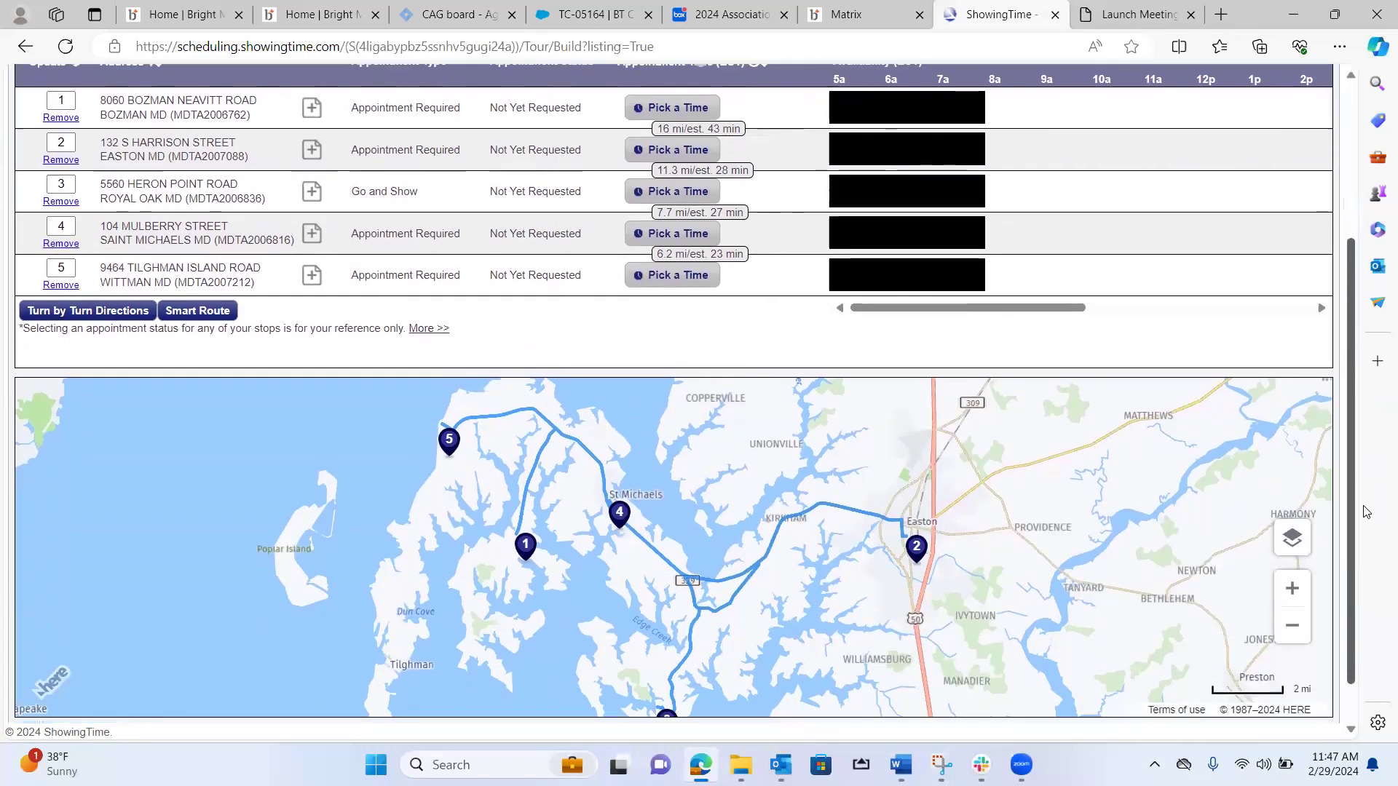
left_click(1291, 627)
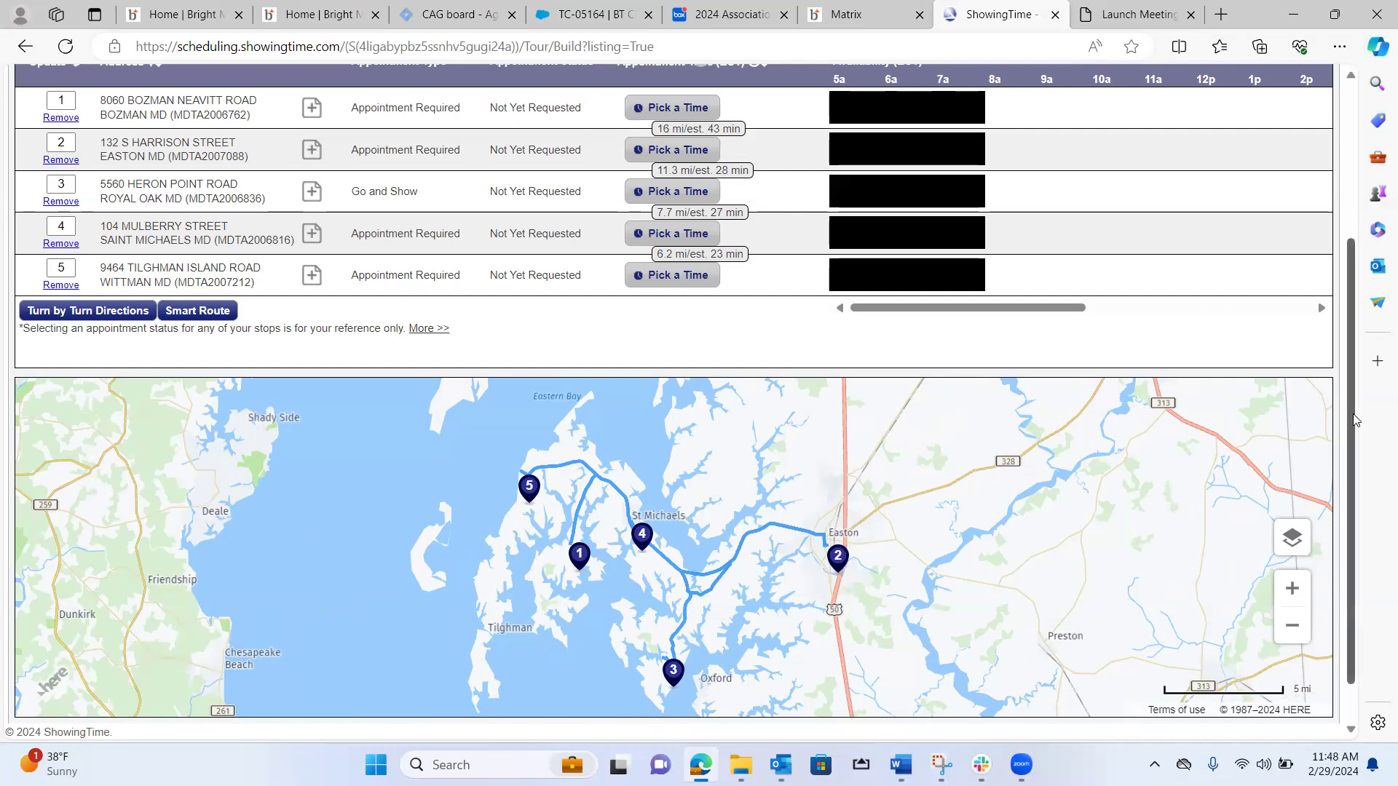
left_click_drag(1350, 415, 1349, 323)
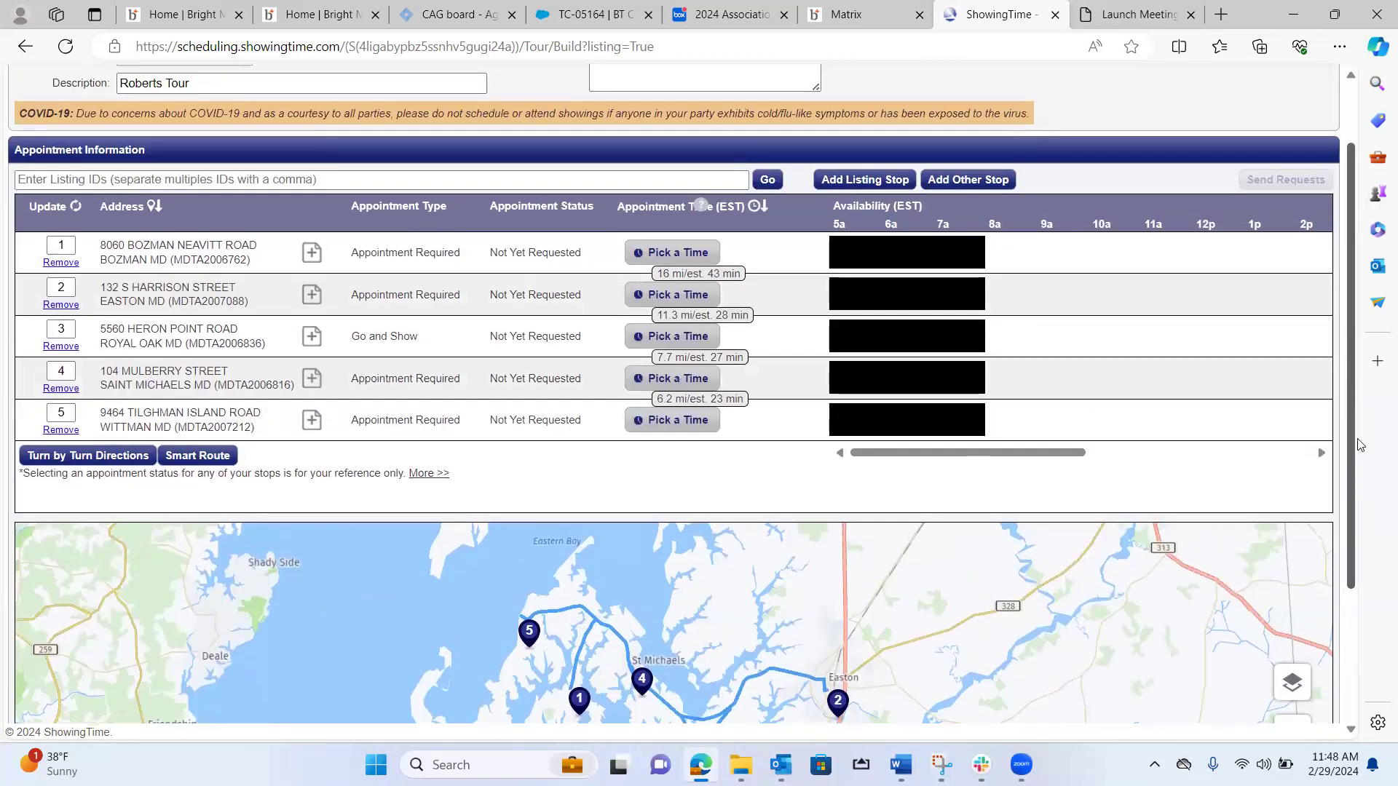
scroll(1358, 445, "down", 3)
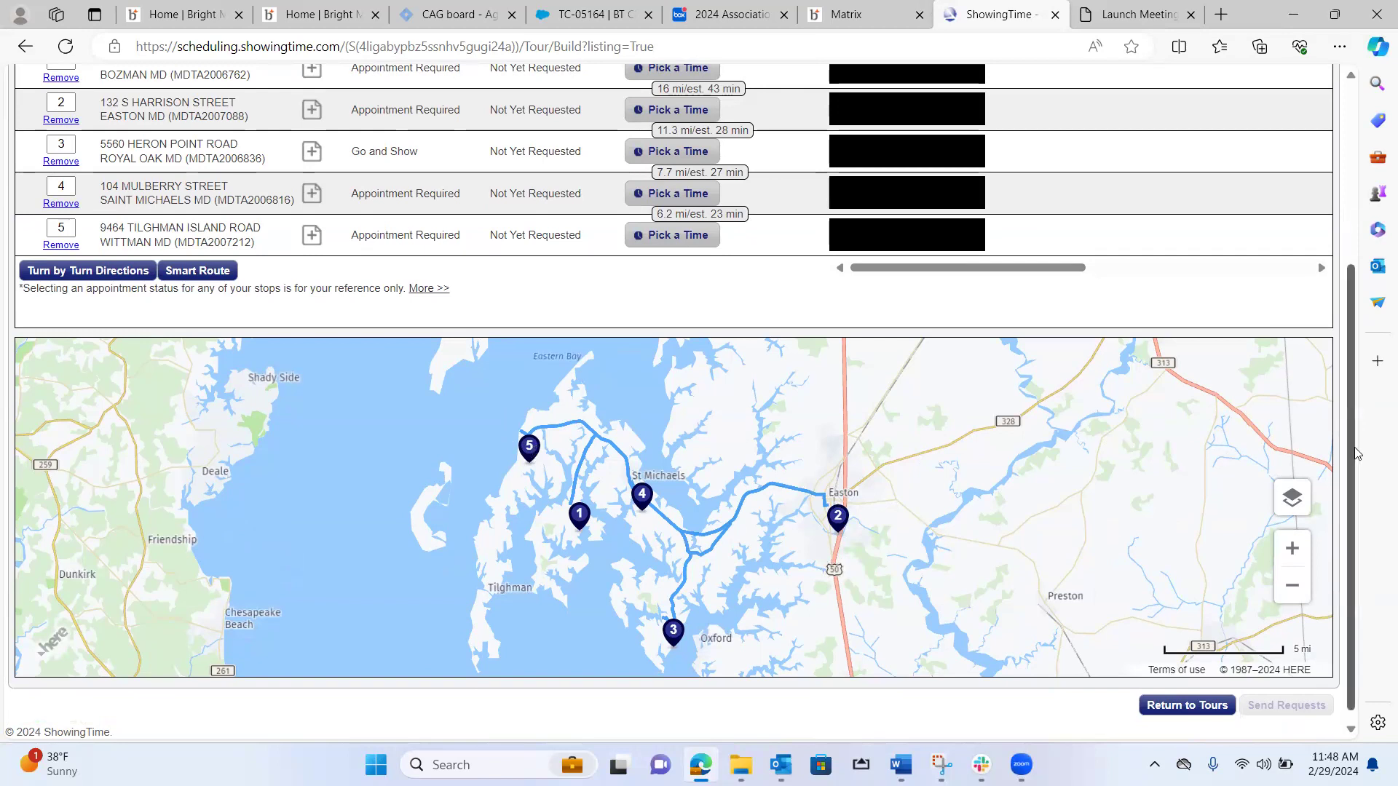
scroll(1356, 455, "up", 3)
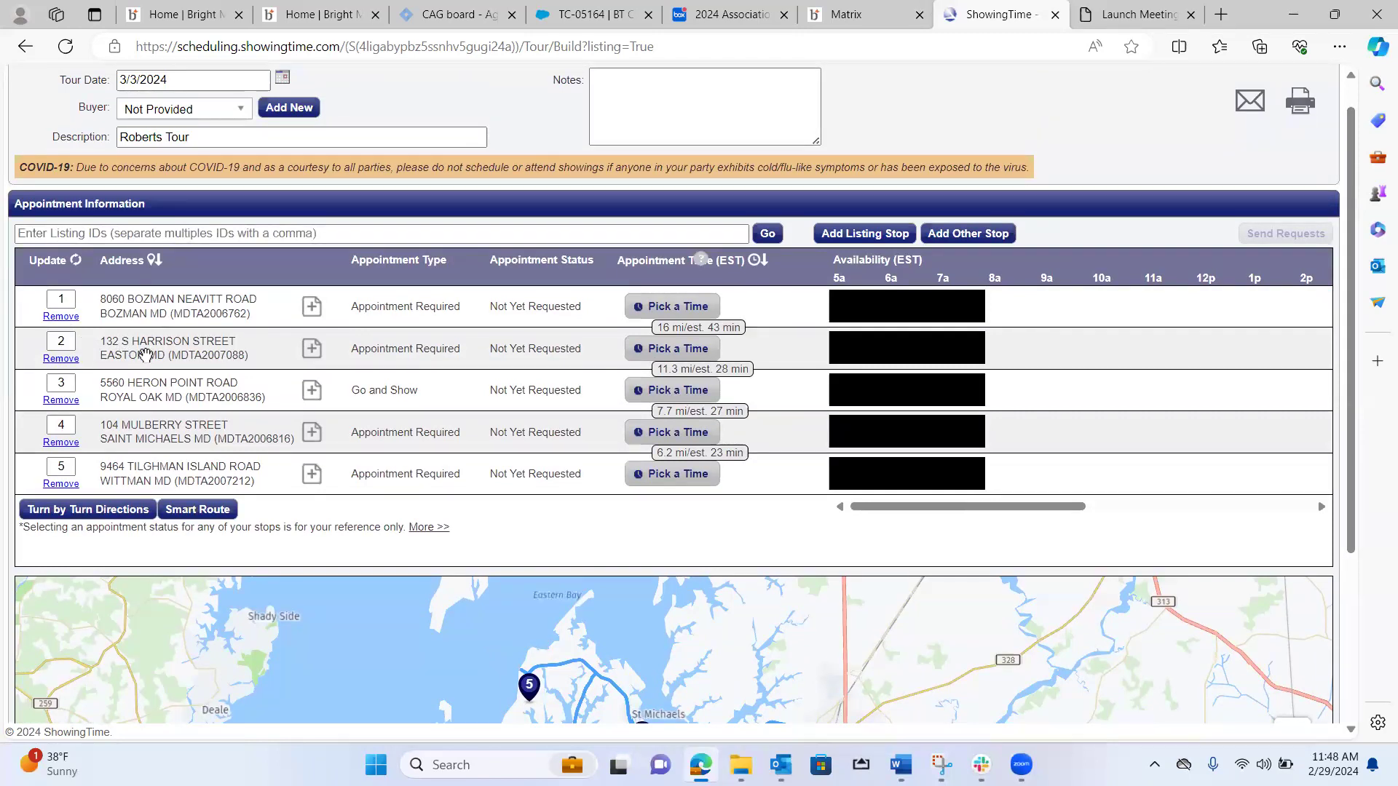
left_click_drag(146, 355, 145, 316)
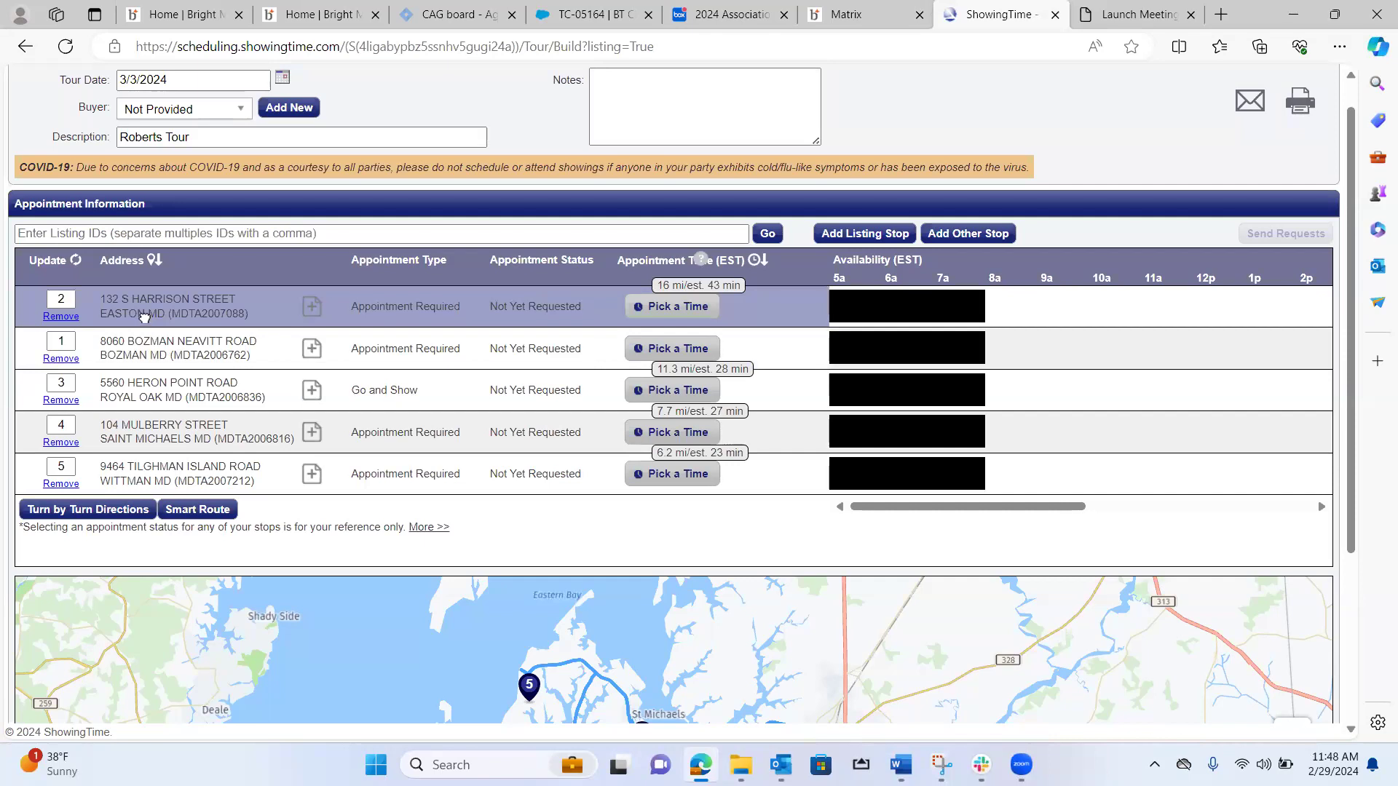
left_click_drag(144, 316, 144, 316)
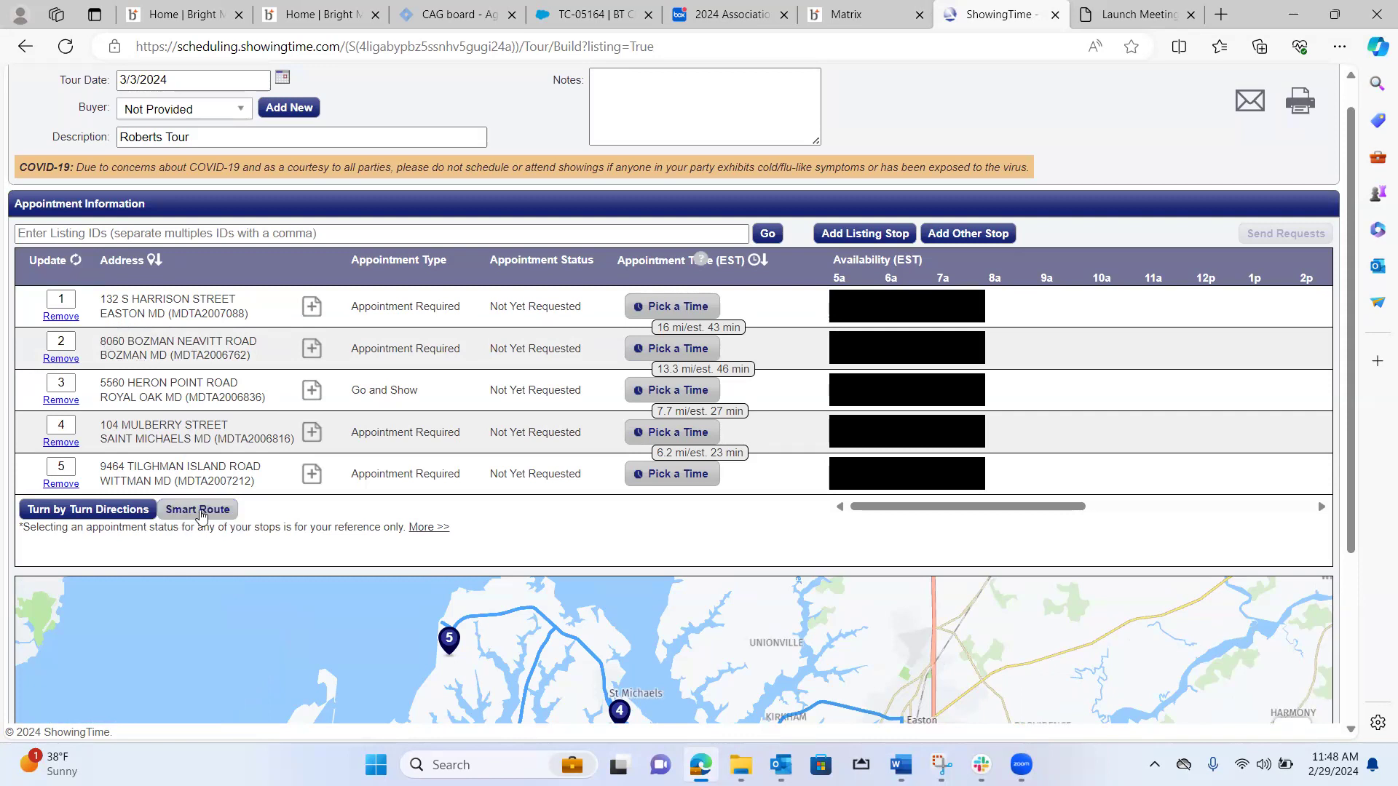
Reorder the tour stops with Smart Route and check the resulting route on the map.
left_click(202, 514)
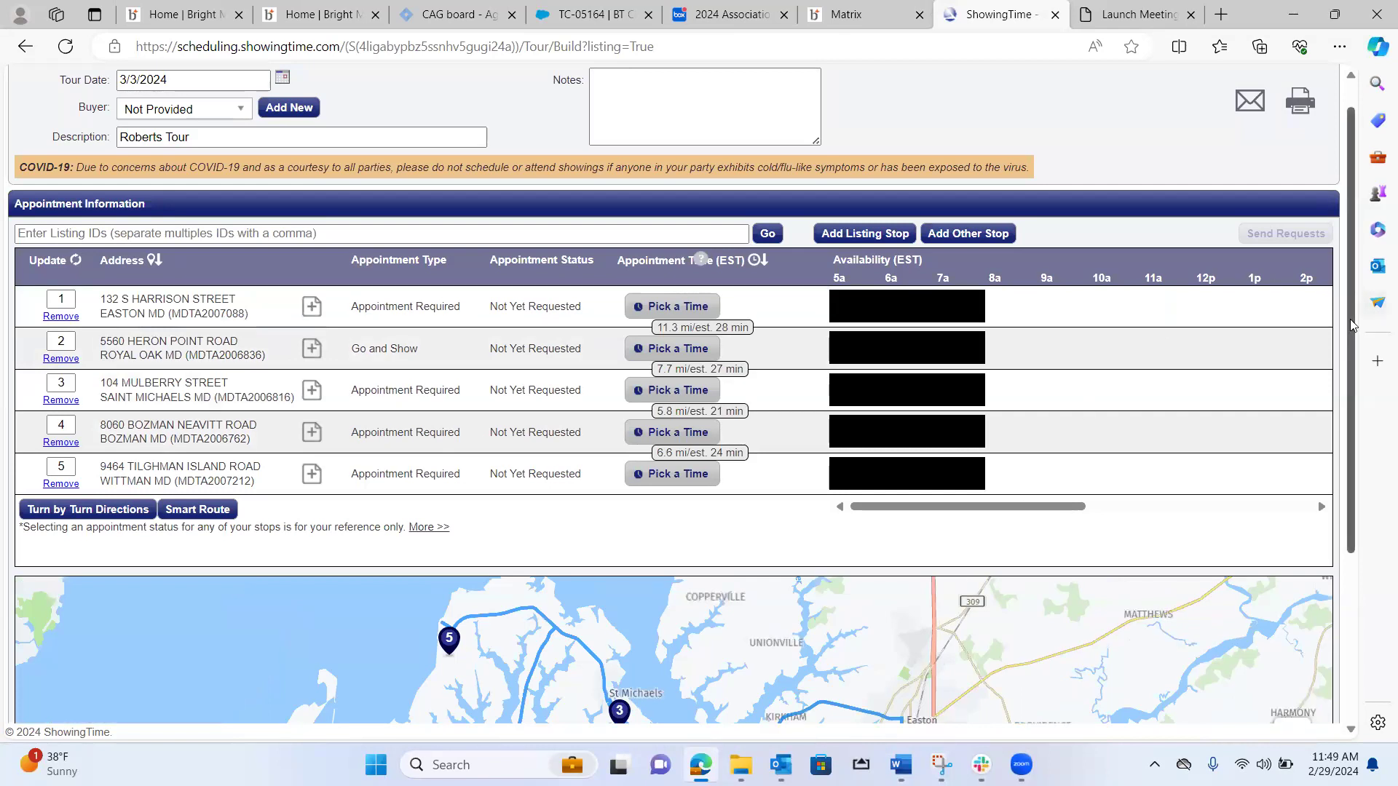
scroll(1352, 326, "down", 3)
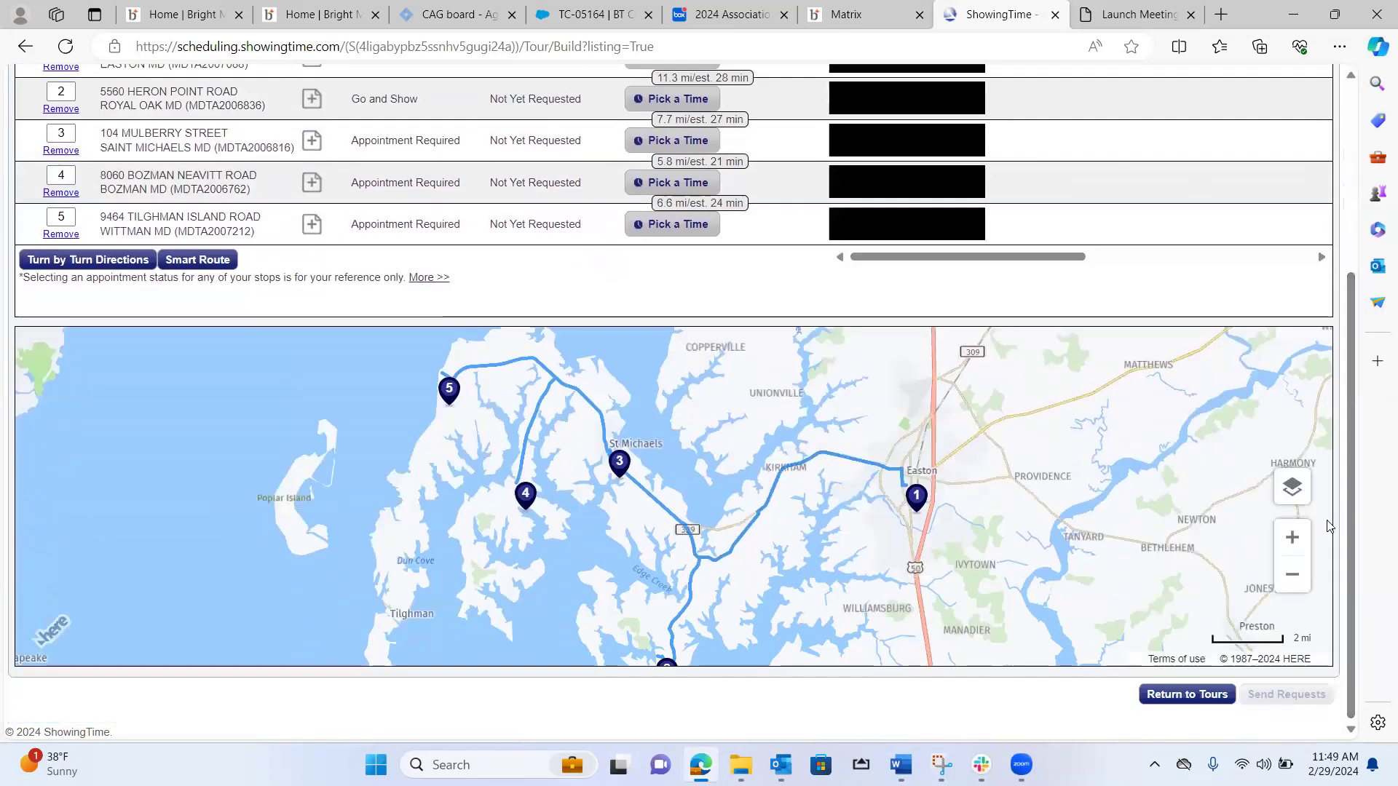
left_click(1292, 589)
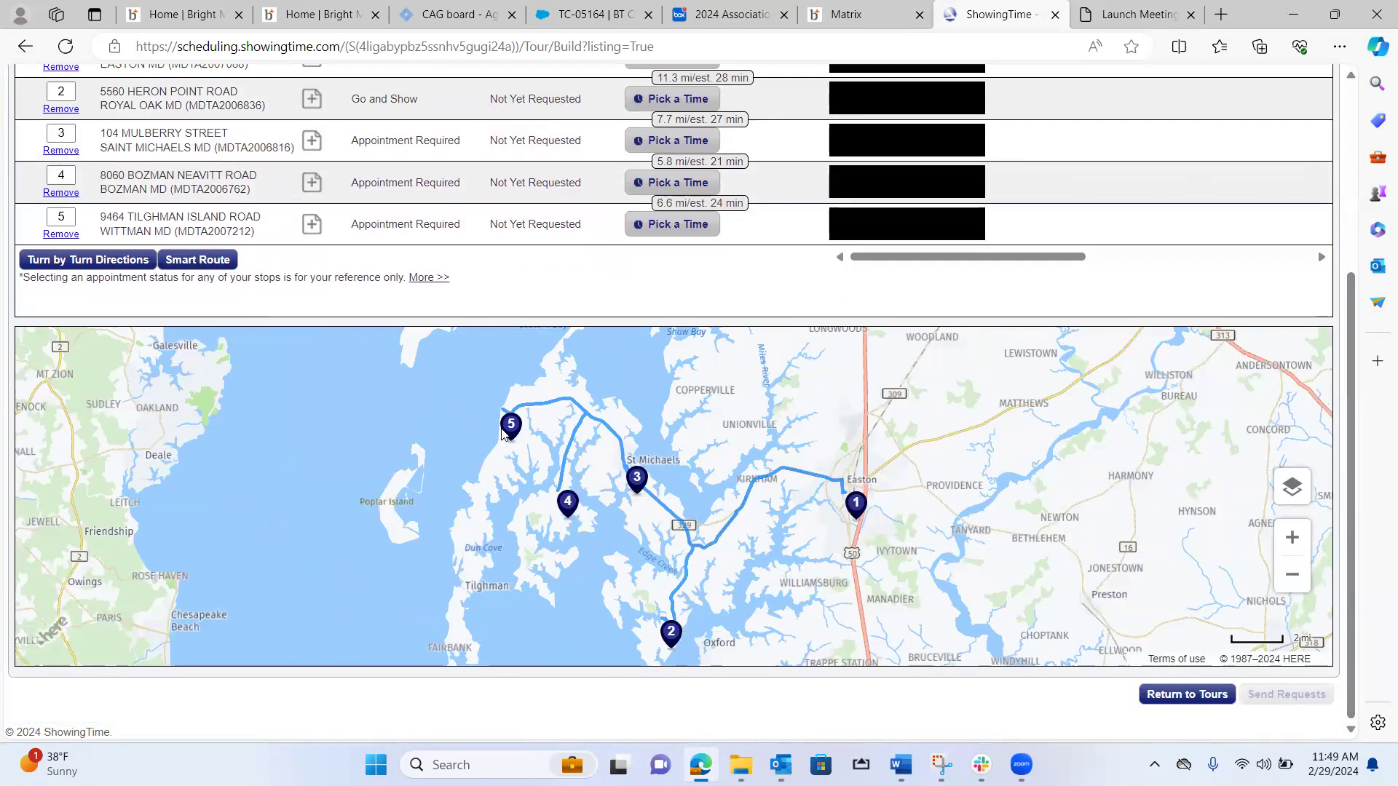
Schedule the showing at the Easton stop from 10:00 AM to 10:30 AM and save it.
left_click_drag(1353, 433, 1351, 326)
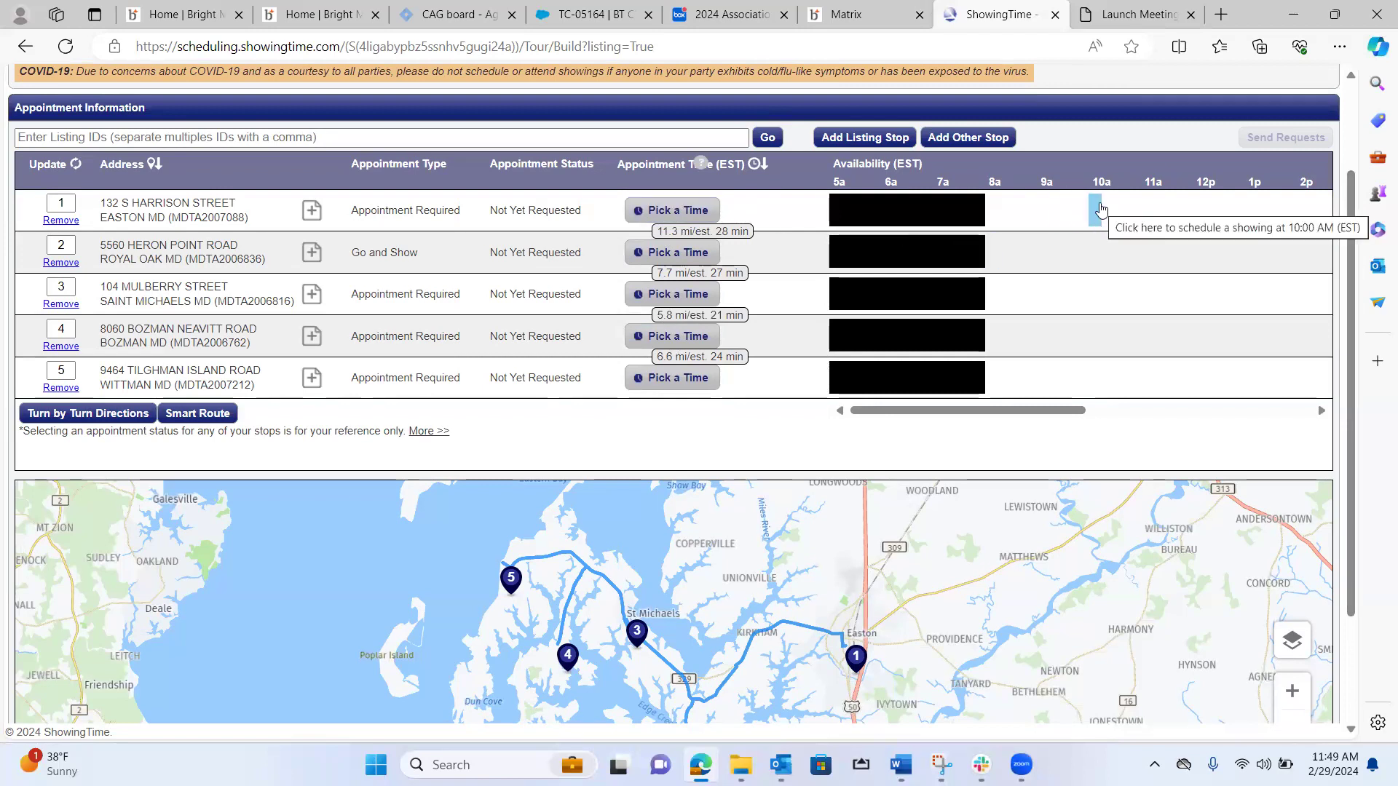
left_click(1100, 208)
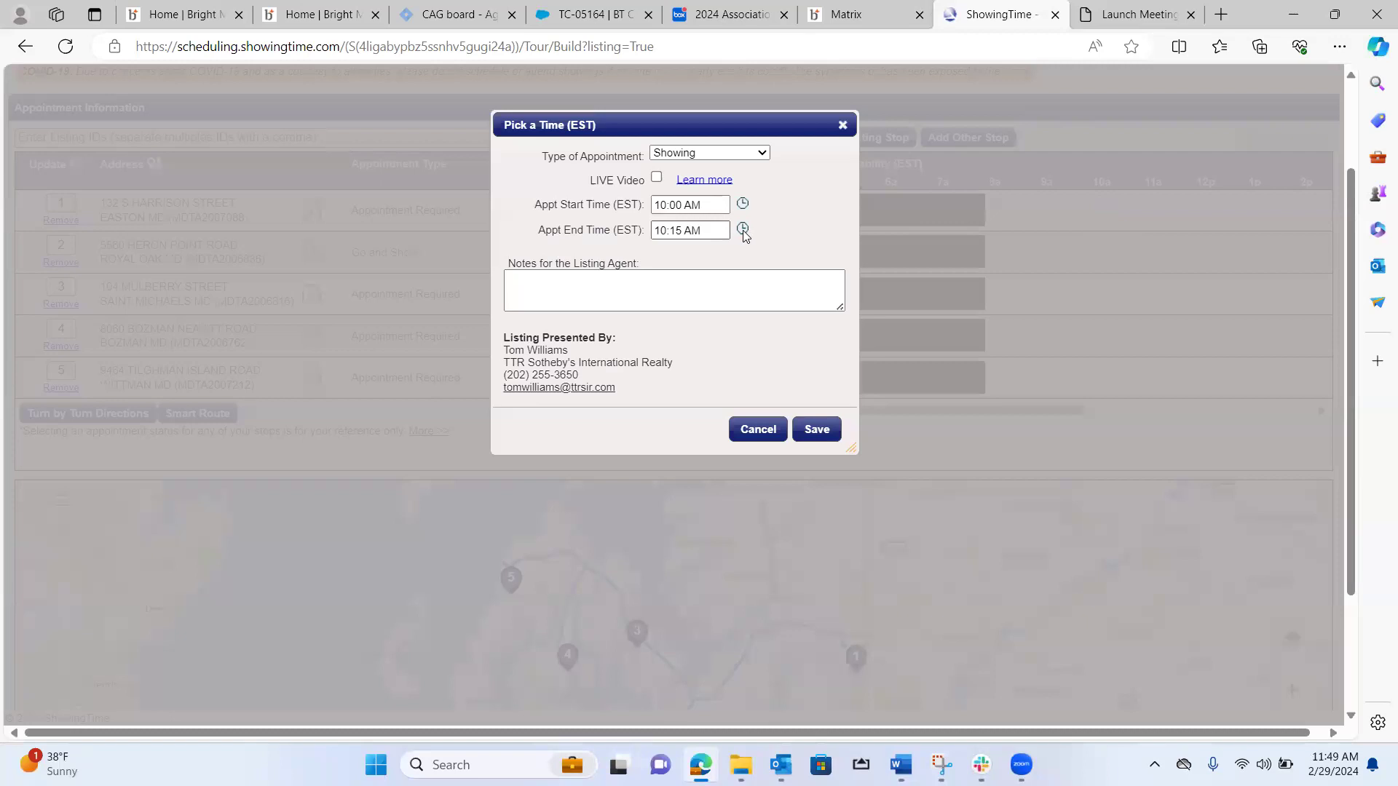
left_click(742, 230)
left_click(789, 373)
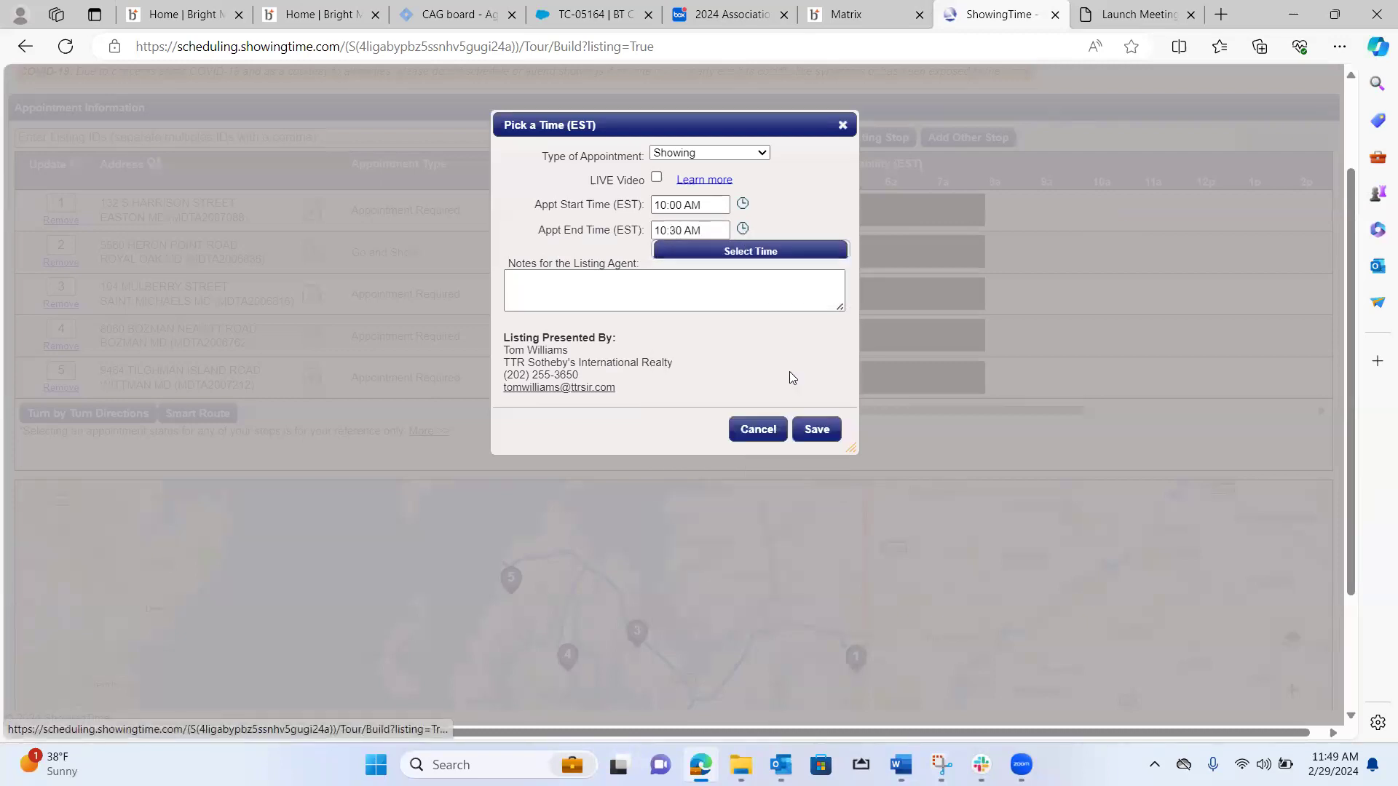
left_click(817, 430)
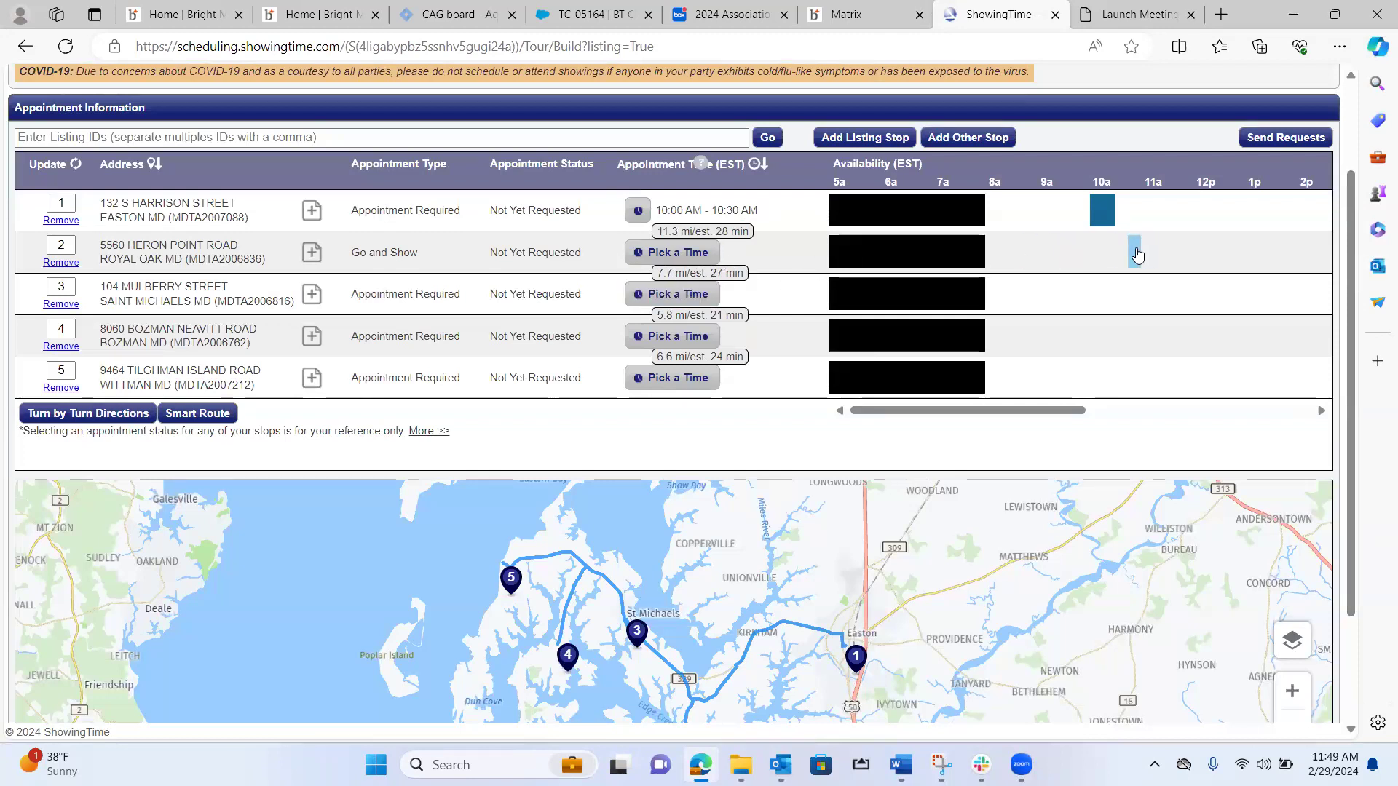
Schedule the showing at the Royal Oak stop from 10:45 AM to 11:00 AM and save it.
left_click(1136, 251)
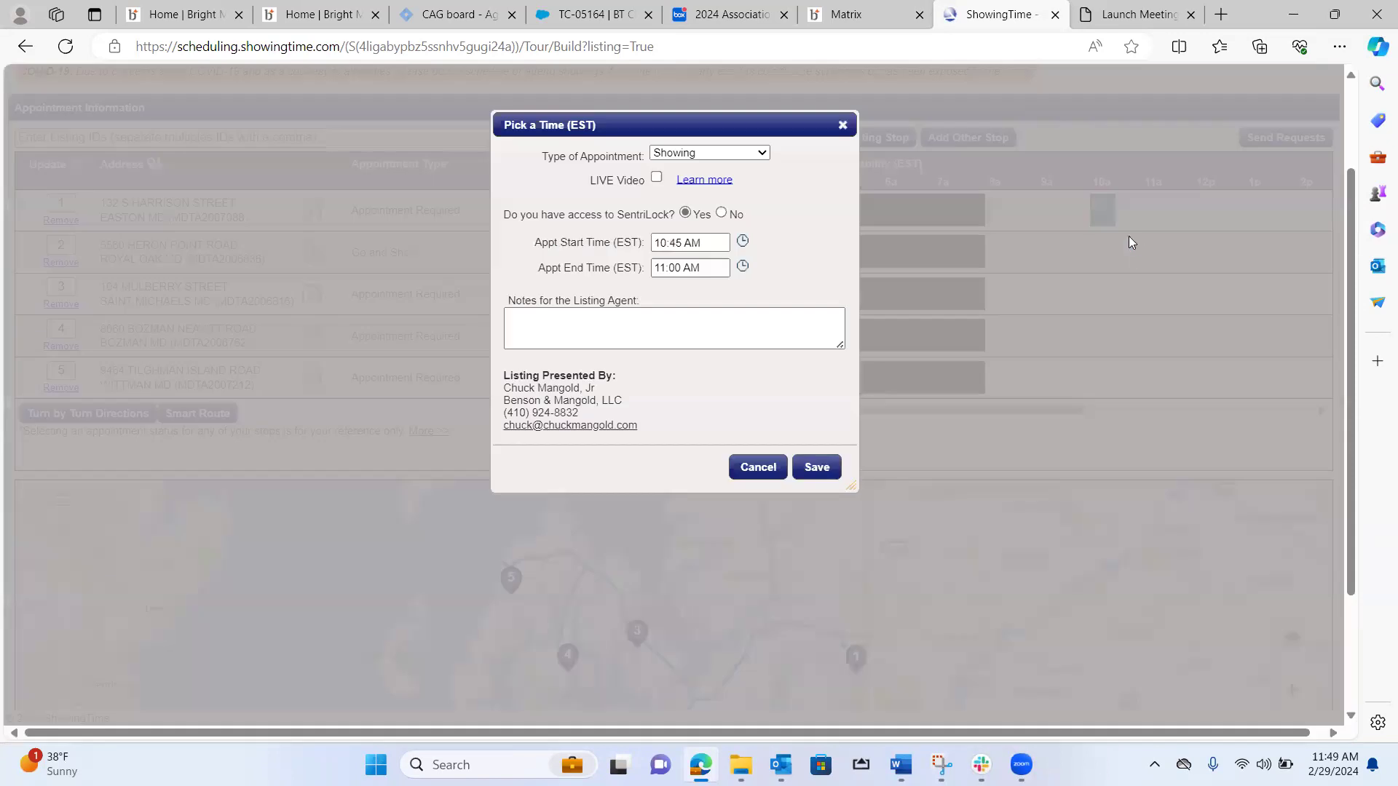
left_click(743, 266)
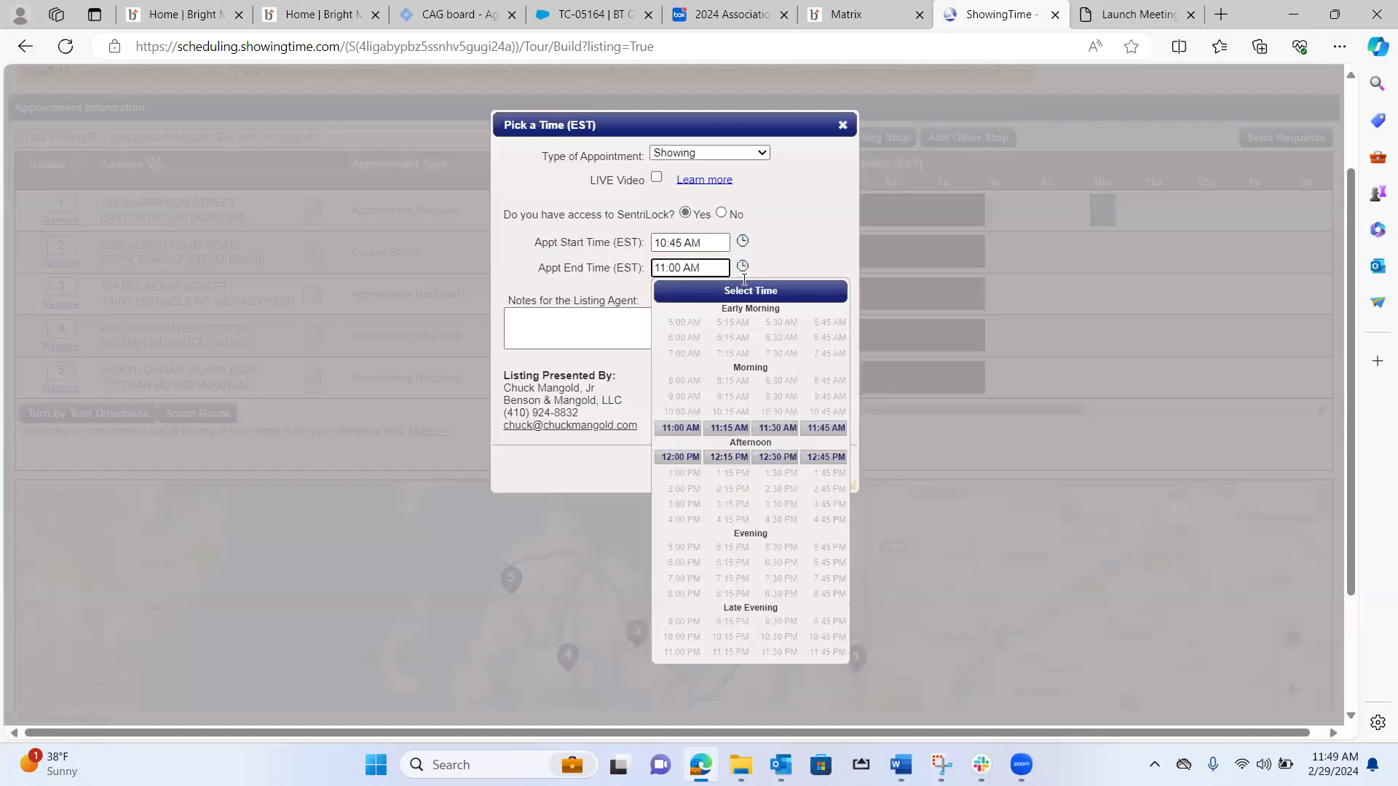
left_click(681, 428)
left_click(830, 467)
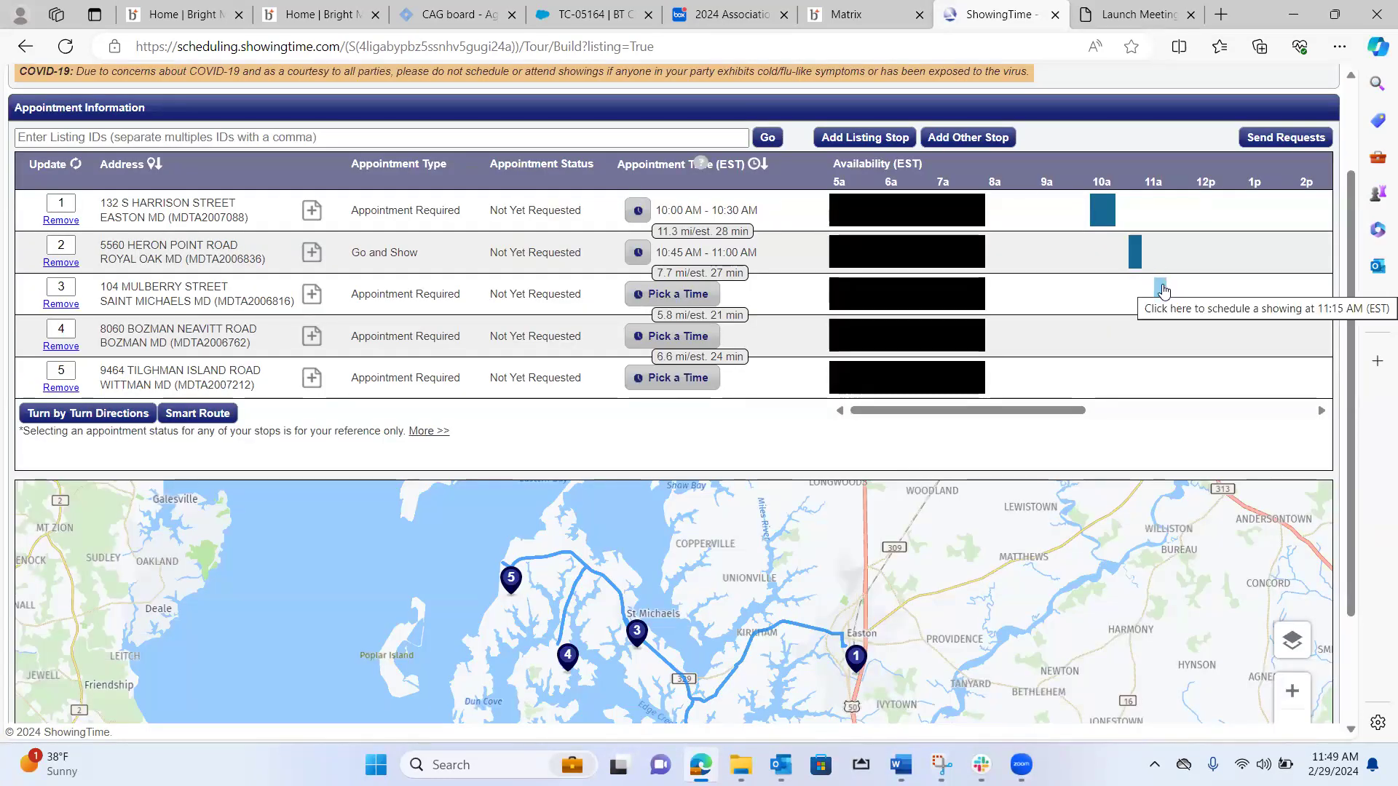
Schedule the showing at the Saint Michaels stop from 11:15 AM to 11:30 AM and save it.
left_click(1162, 290)
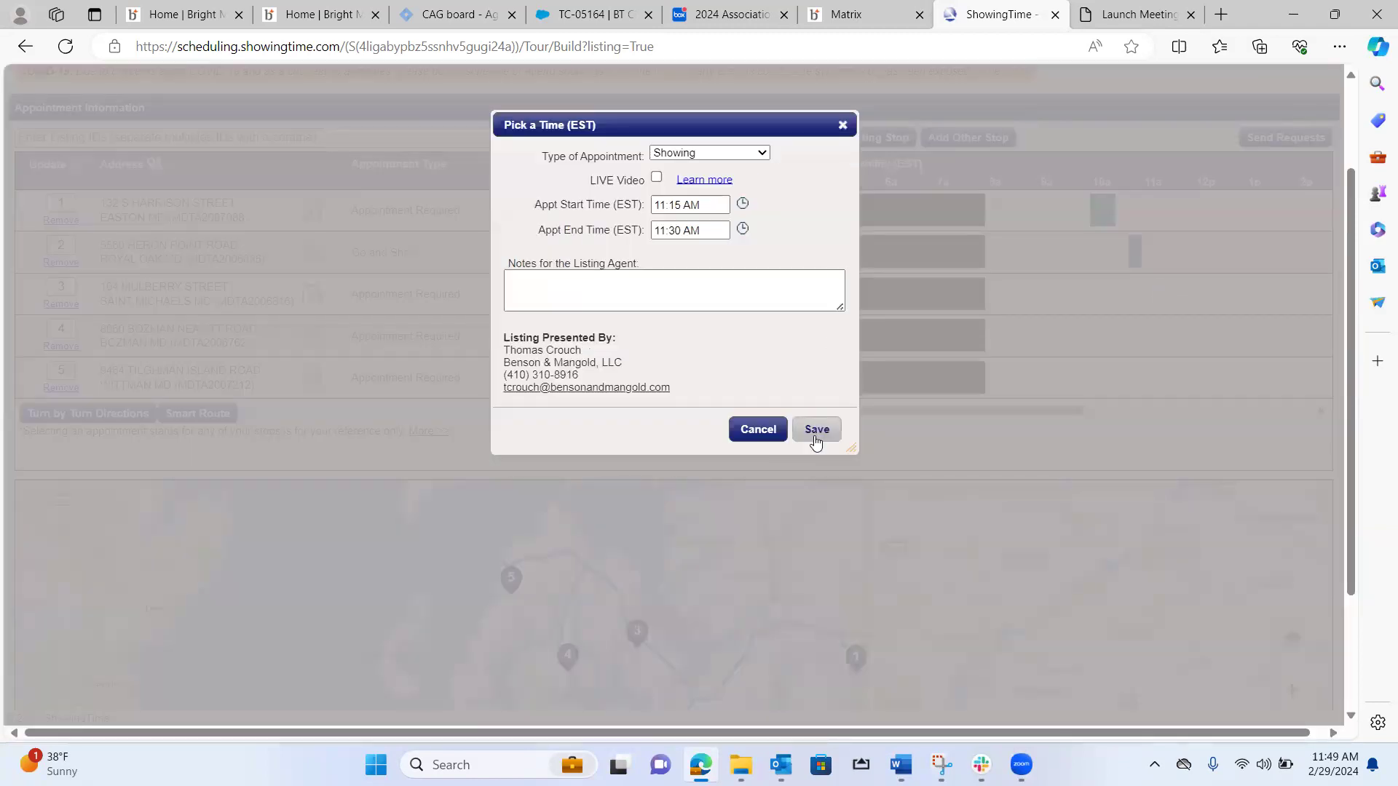
left_click(818, 432)
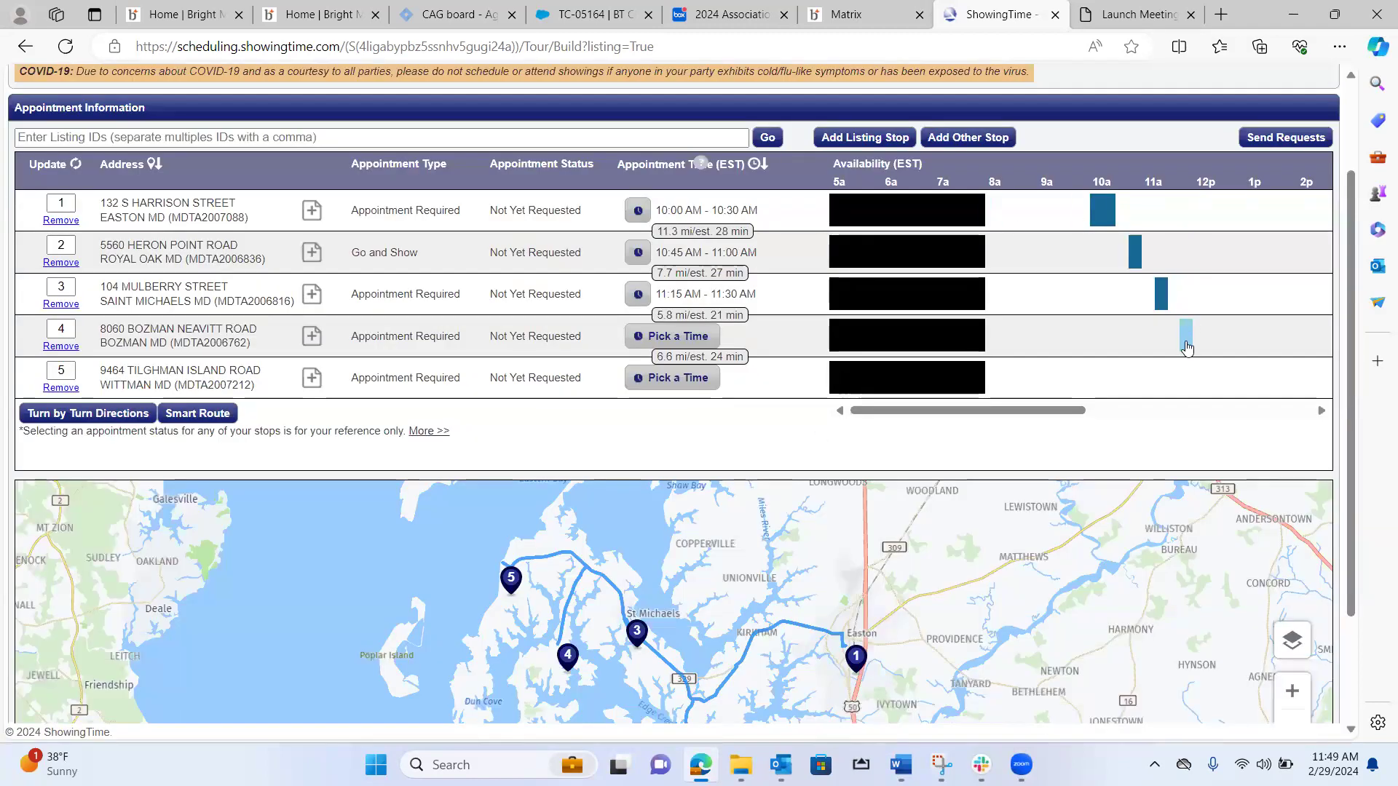
Schedule the showings at the Bozman stop from 11:45 AM to 12:00 PM and the Wittman stop from 12:15 PM to 12:30 PM.
left_click(1185, 338)
left_click(815, 437)
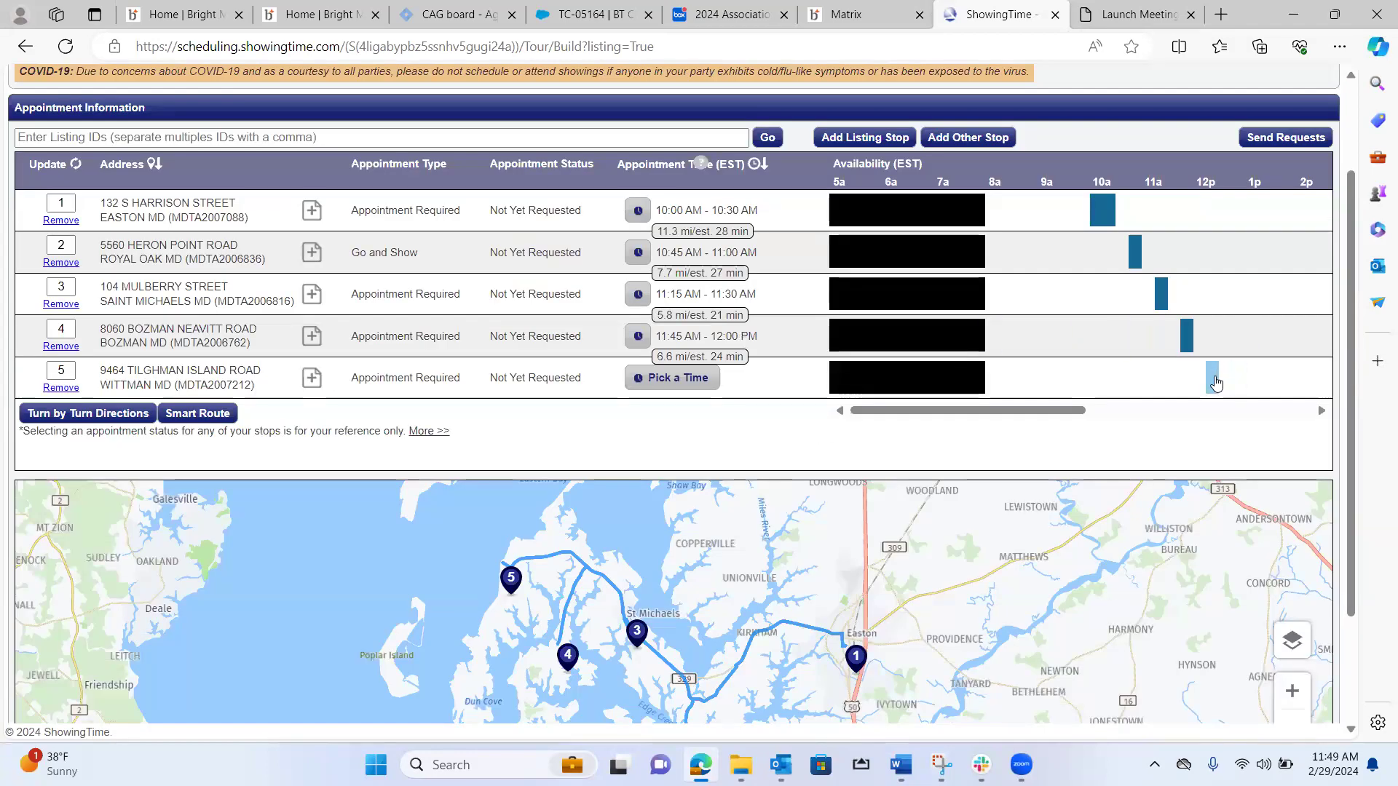
left_click(1213, 379)
left_click(818, 430)
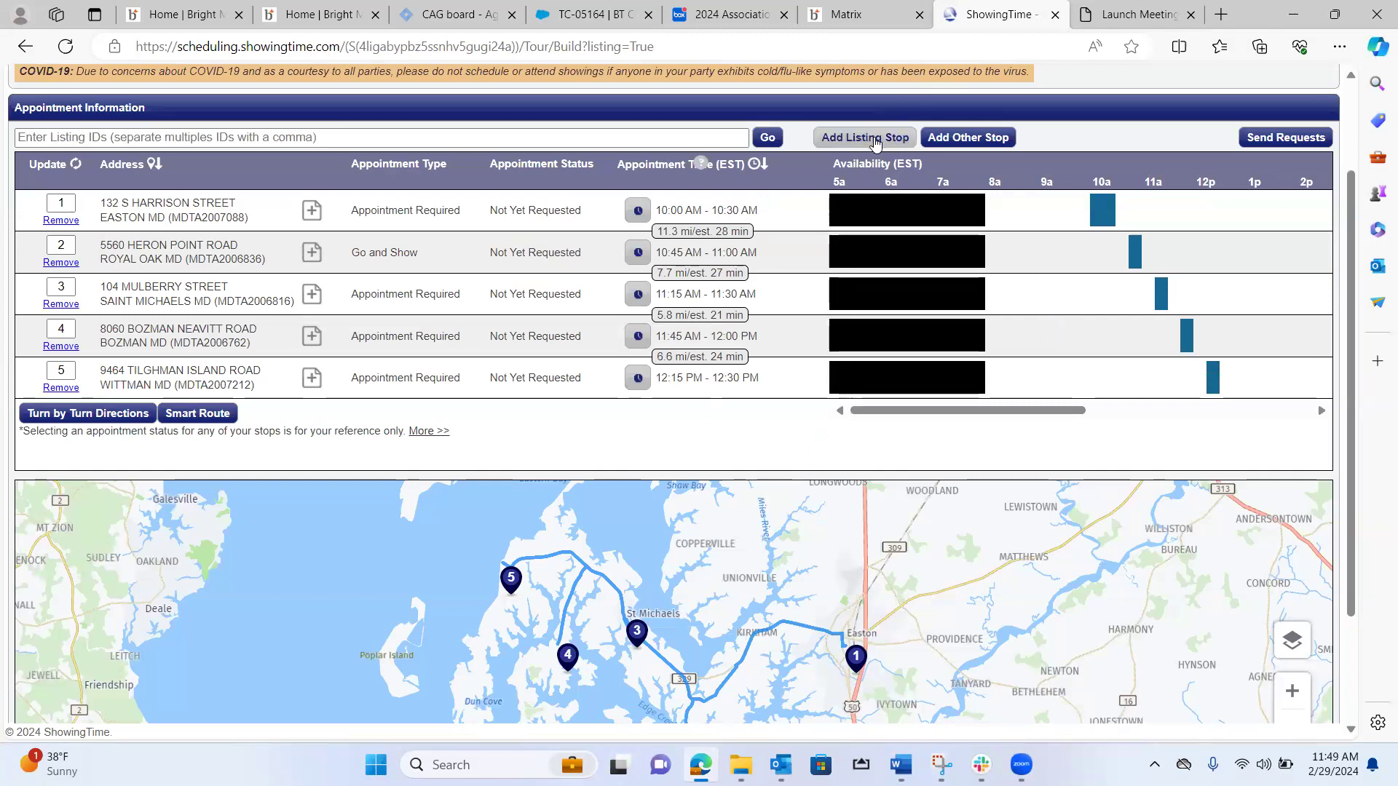
Add Avas in St Michaels as a non-listing stop, using its saved address details and setting the state to MD.
left_click(588, 130)
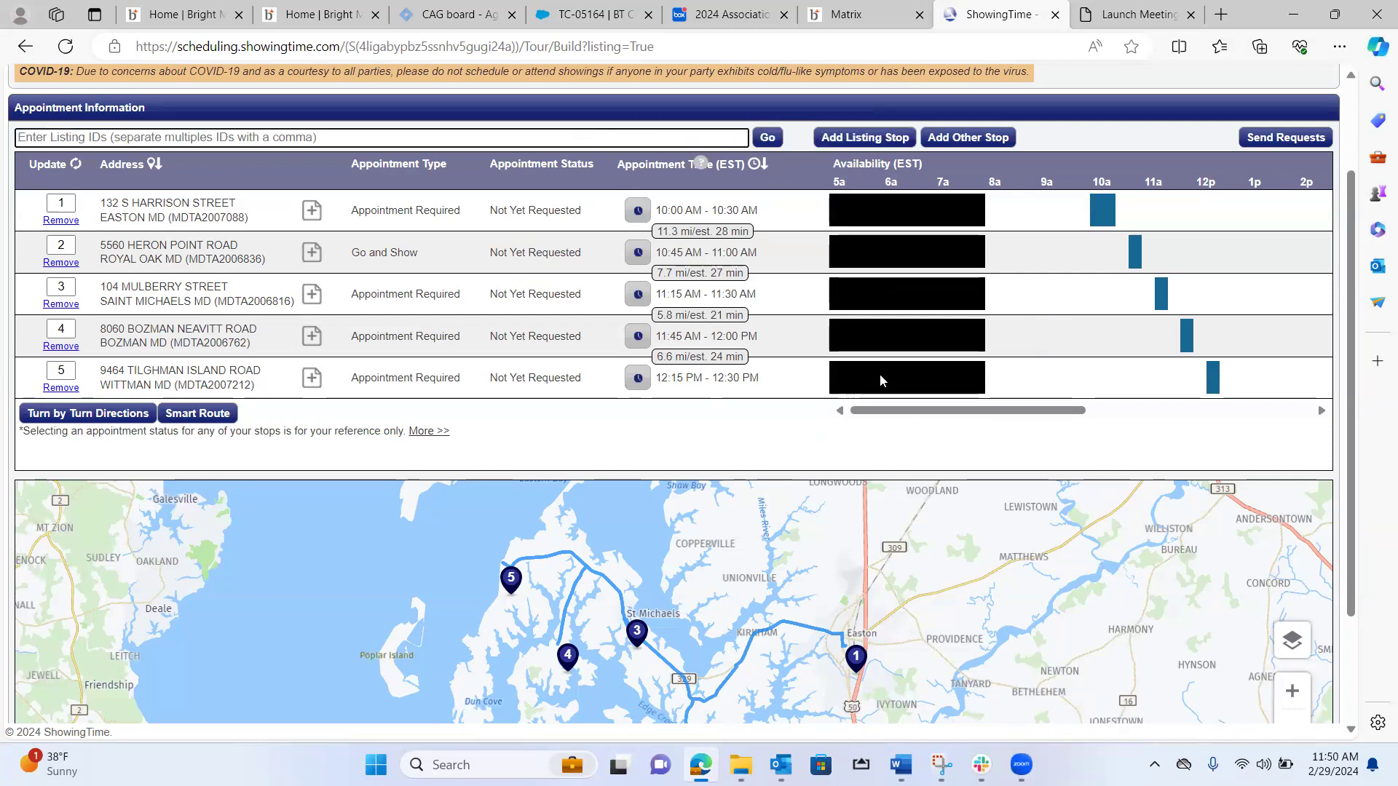
left_click(958, 139)
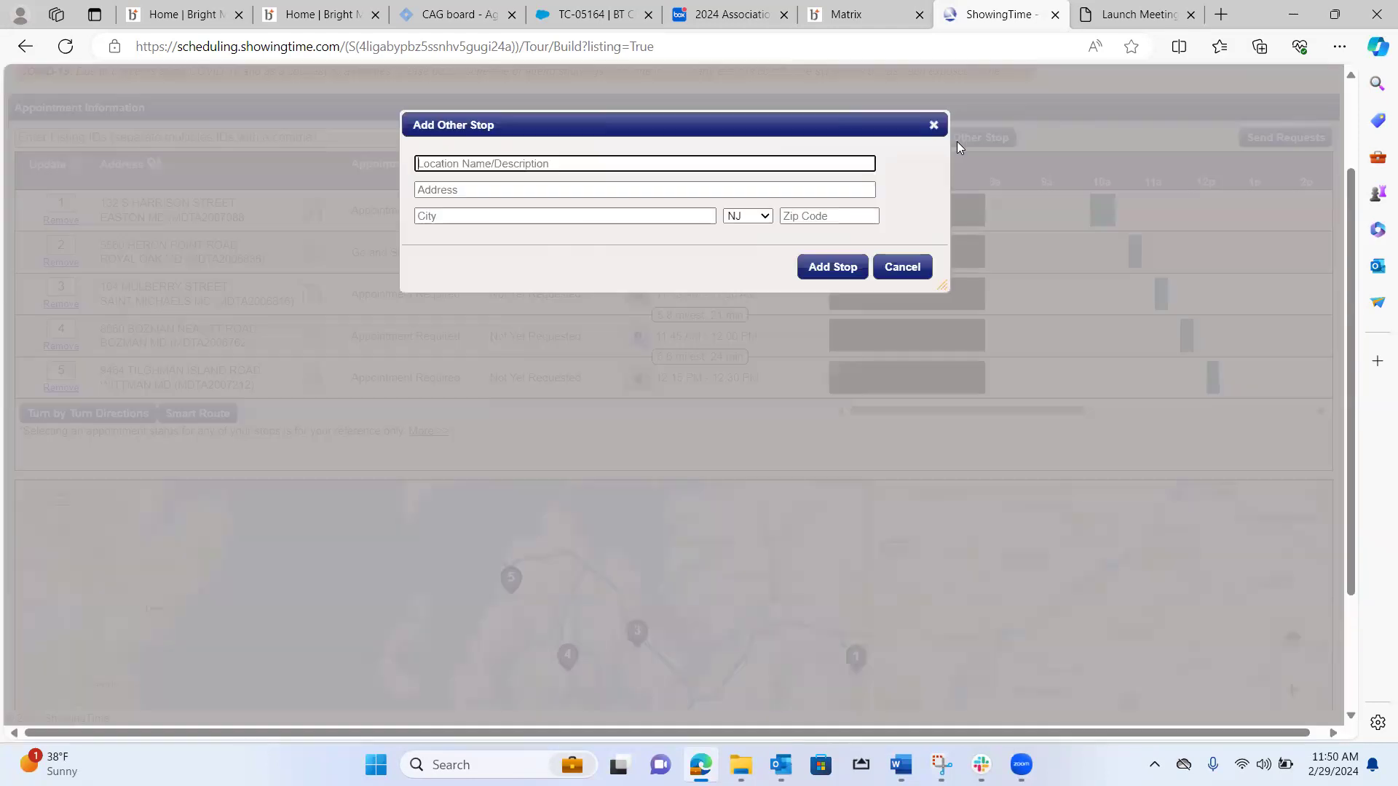
left_click(494, 171)
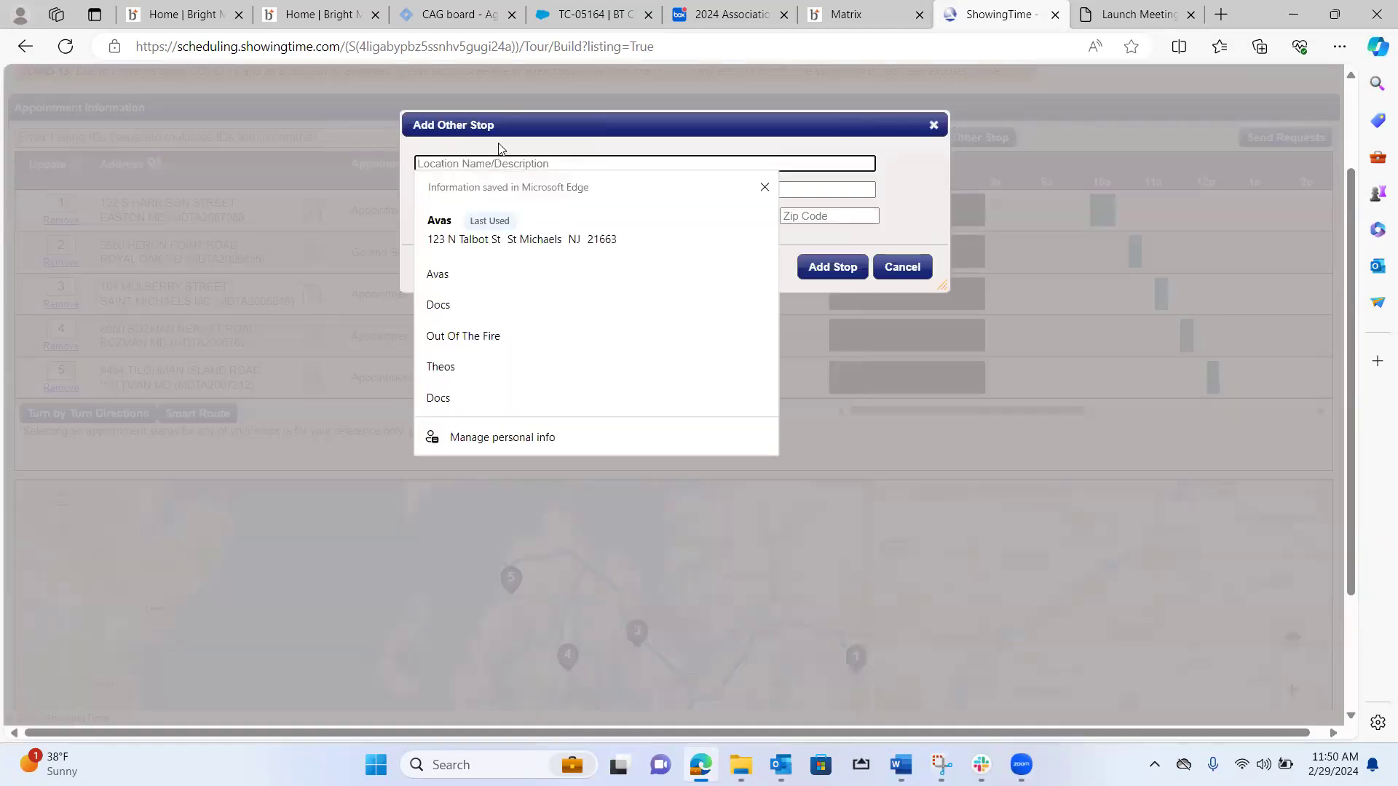
left_click(471, 239)
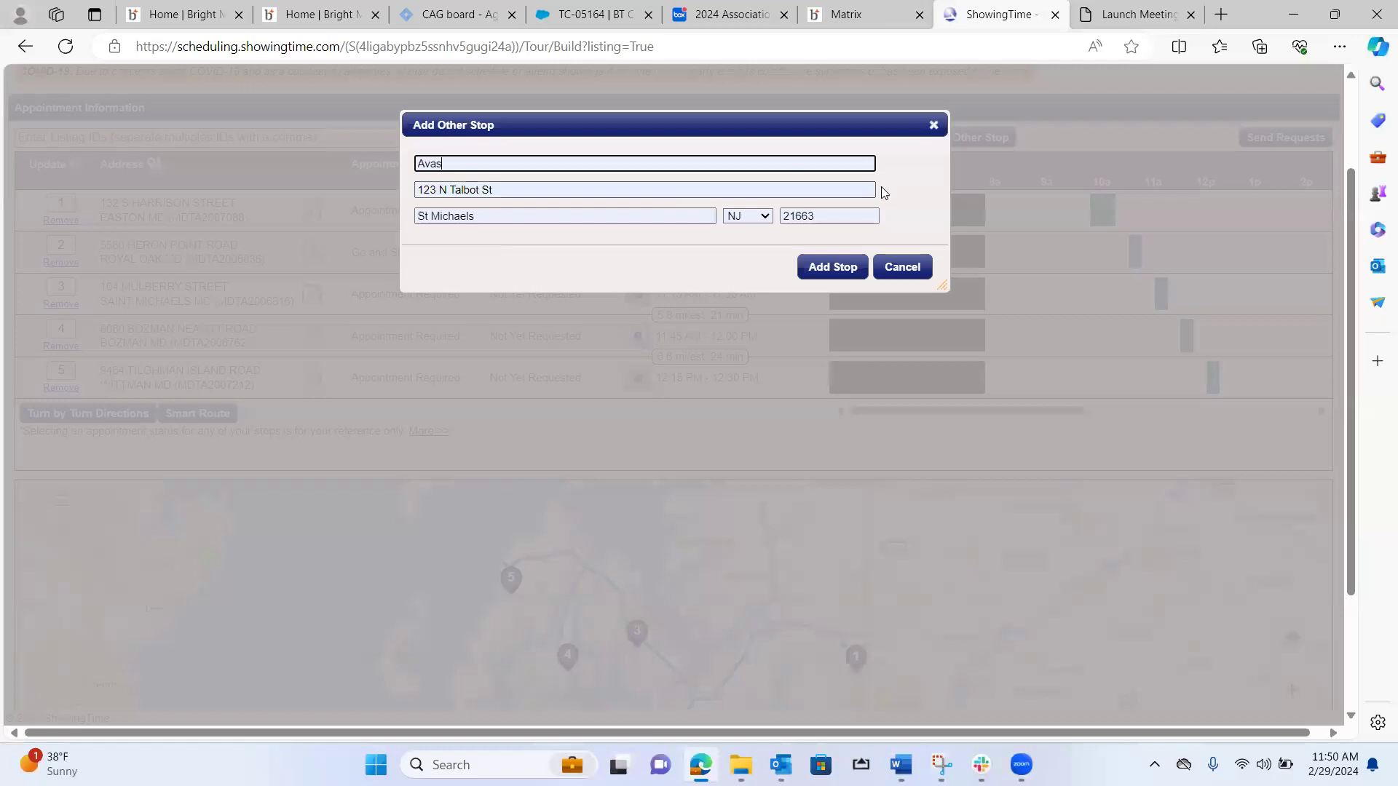
left_click(760, 217)
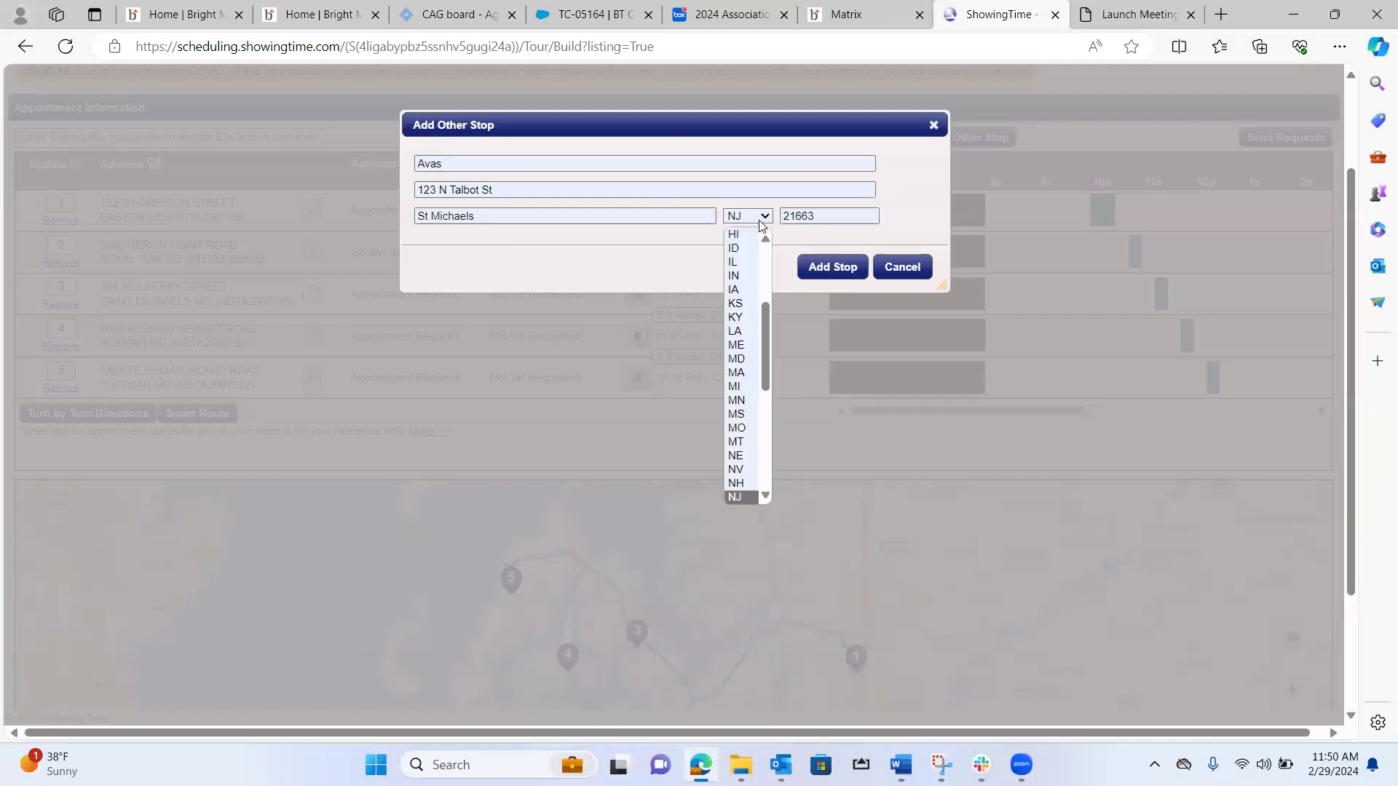
left_click(737, 359)
left_click(835, 267)
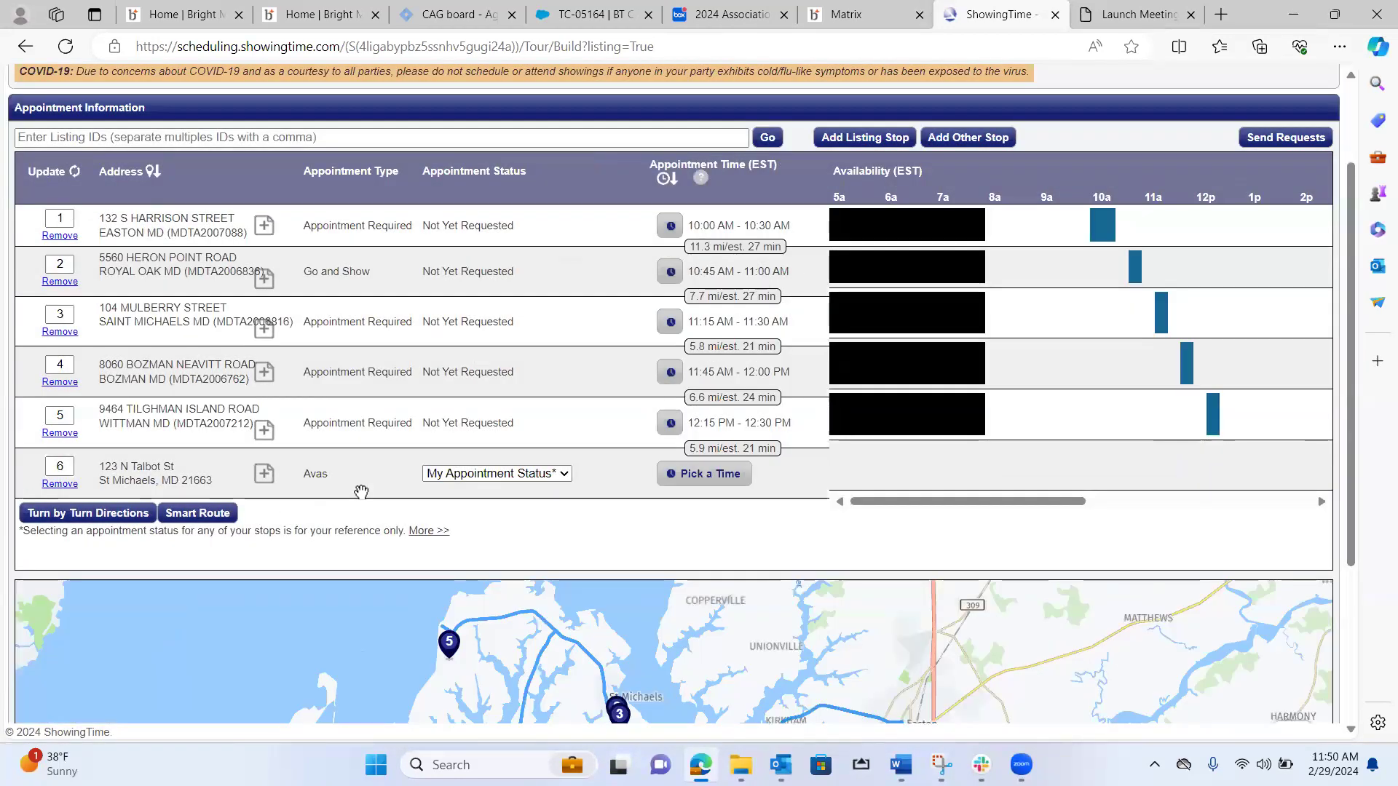
Move the Avas stop to fourth place, after the Saint Michaels listing, and schedule it from 12:00 PM to 1:00 PM.
left_click_drag(361, 487, 359, 345)
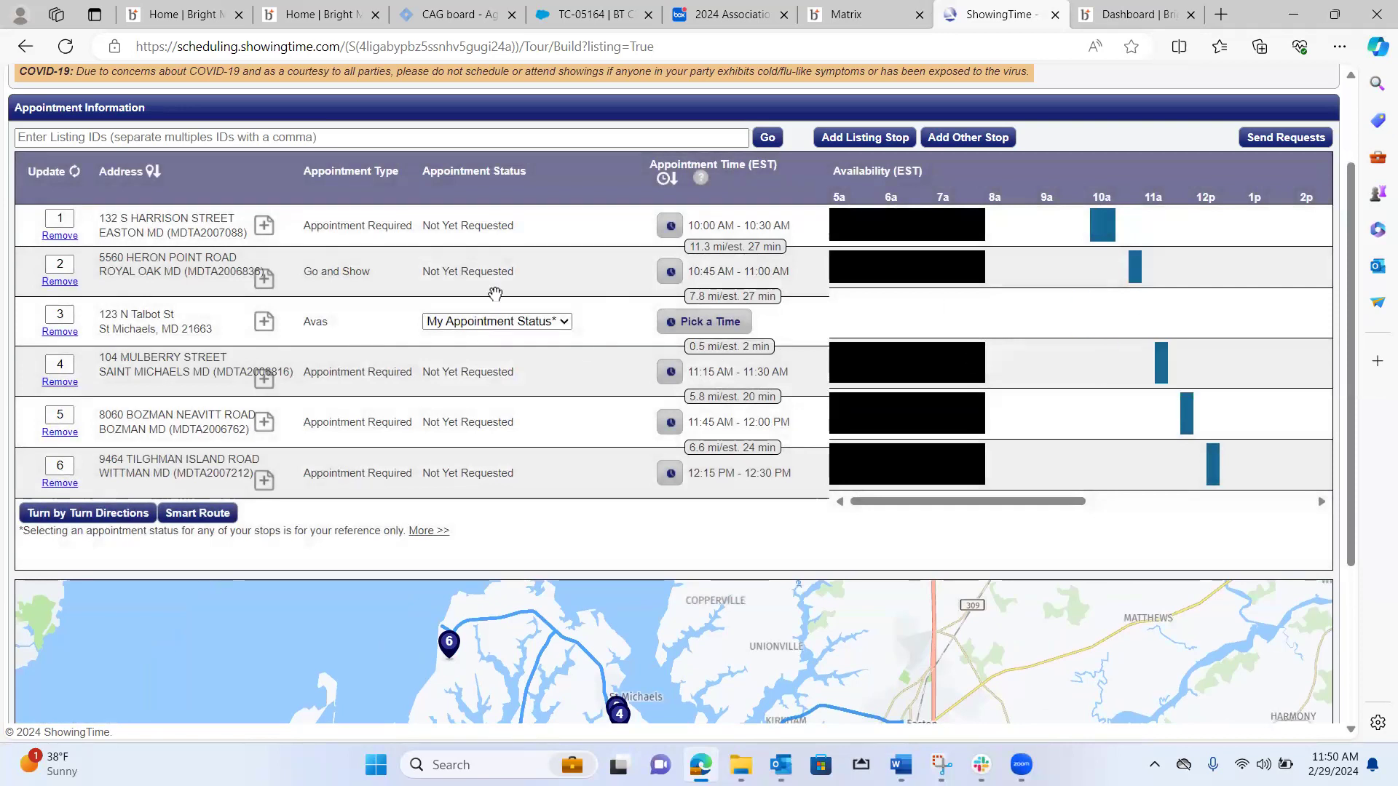
left_click_drag(358, 320, 365, 365)
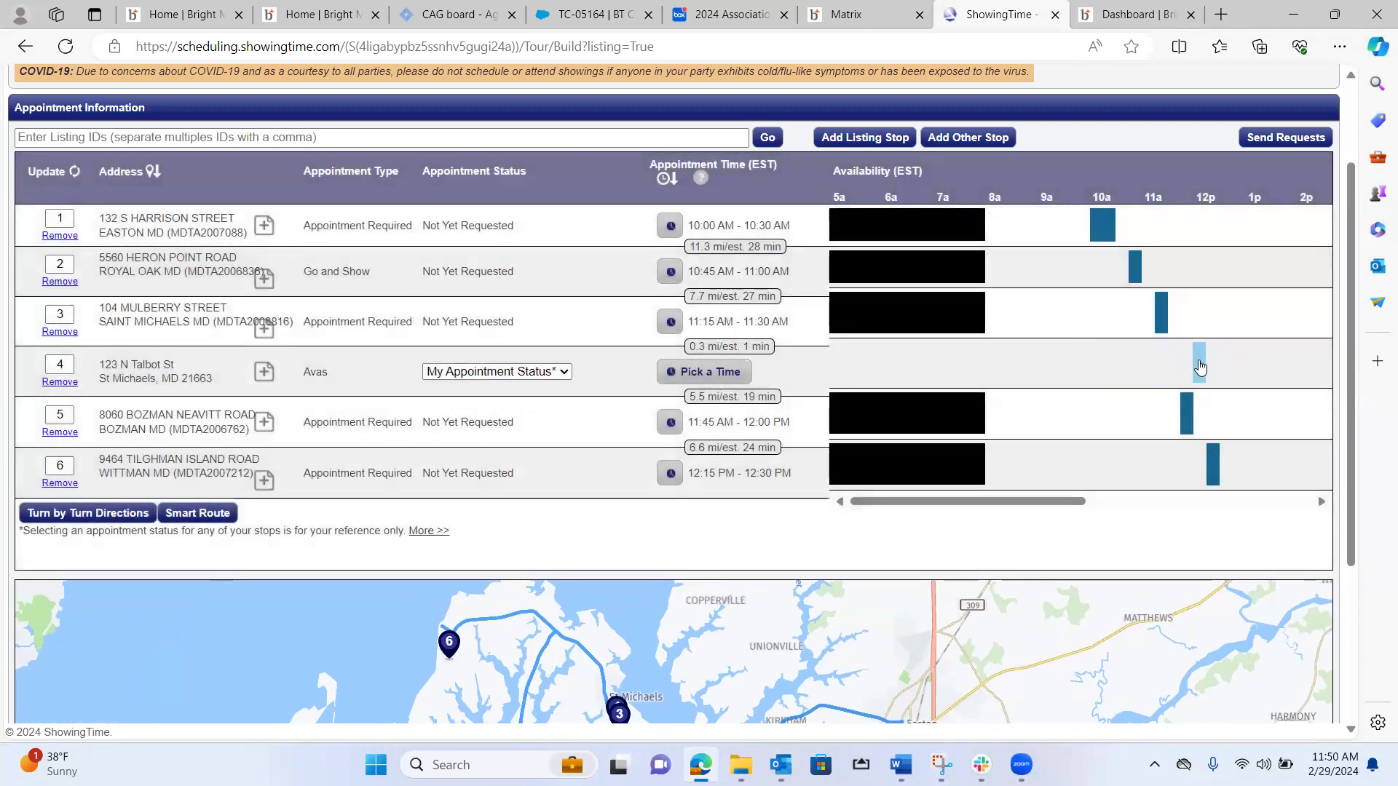
left_click(1199, 367)
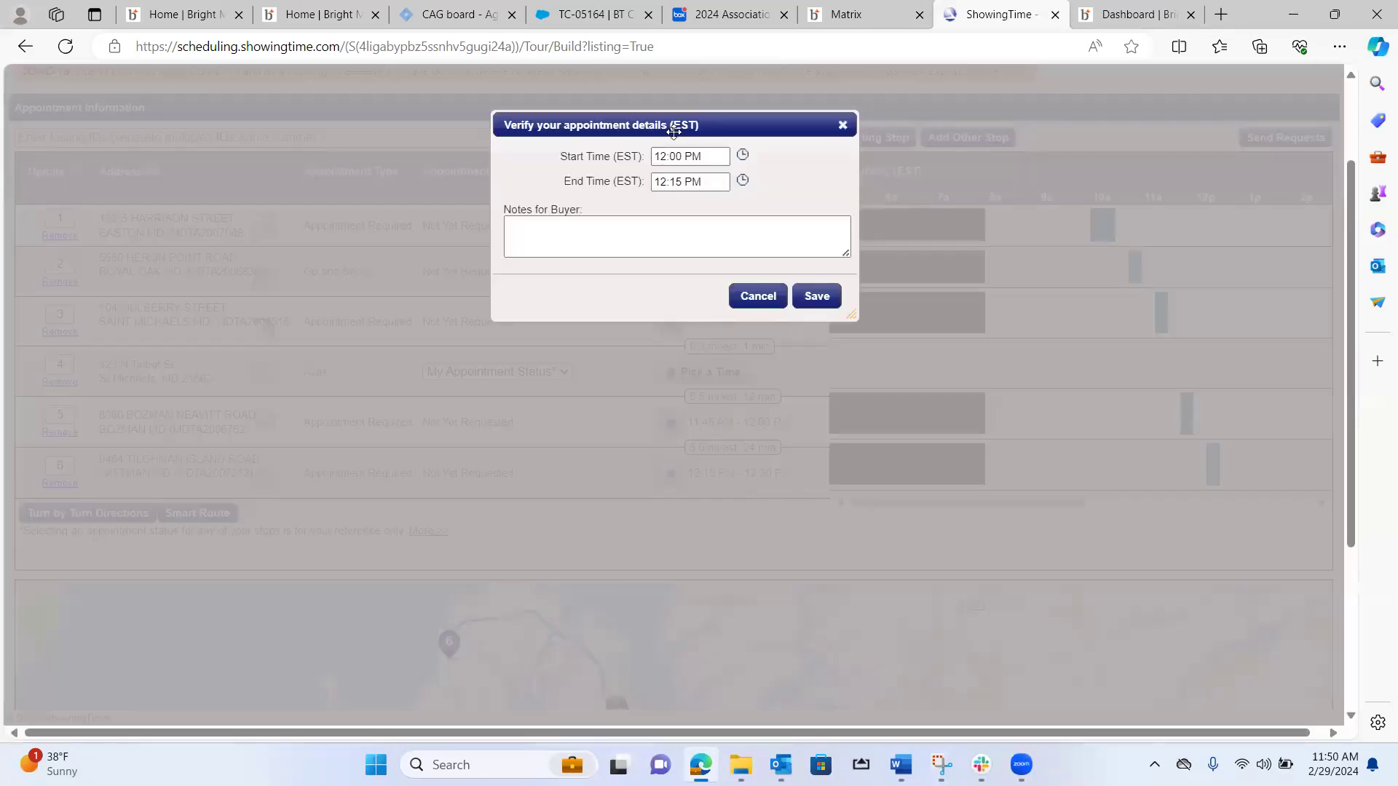
left_click(743, 180)
left_click(677, 388)
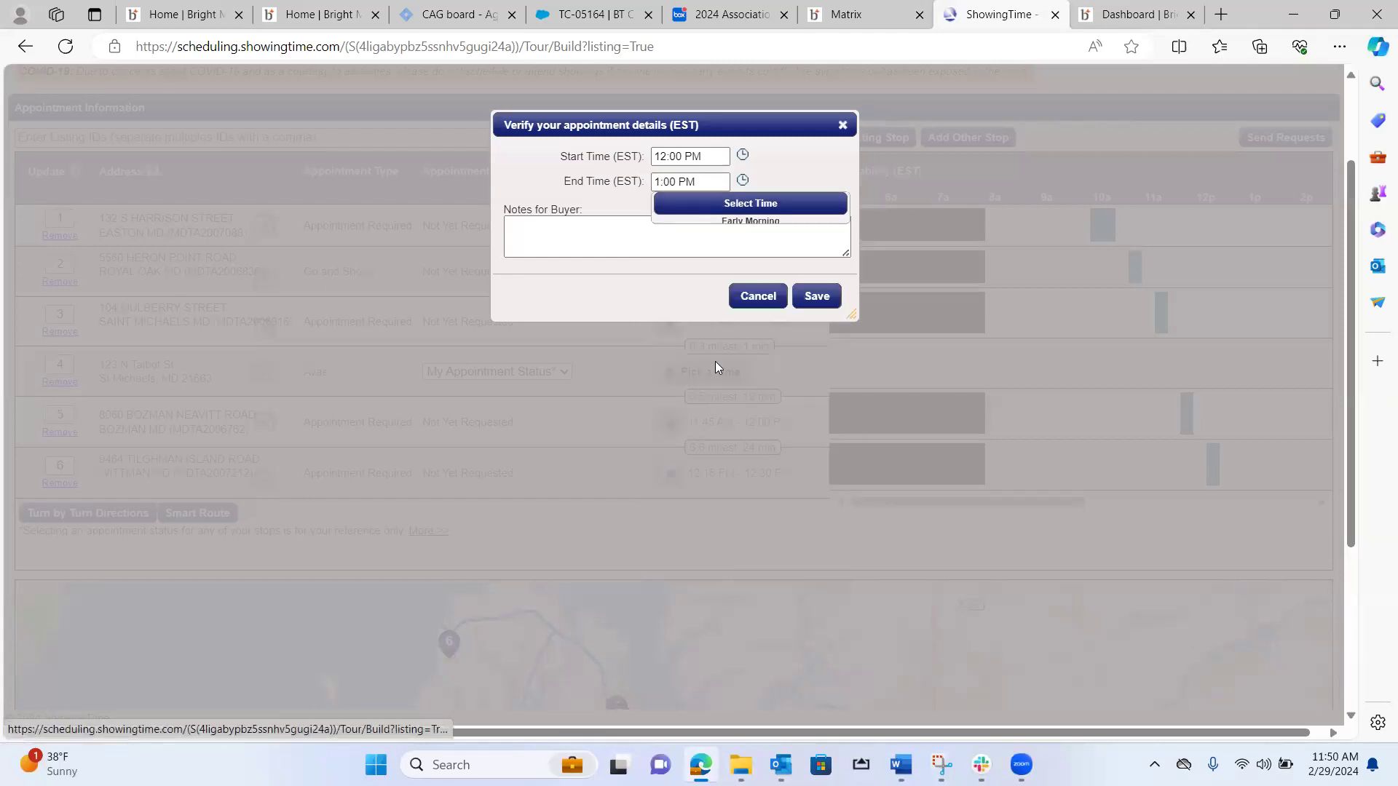
left_click(817, 295)
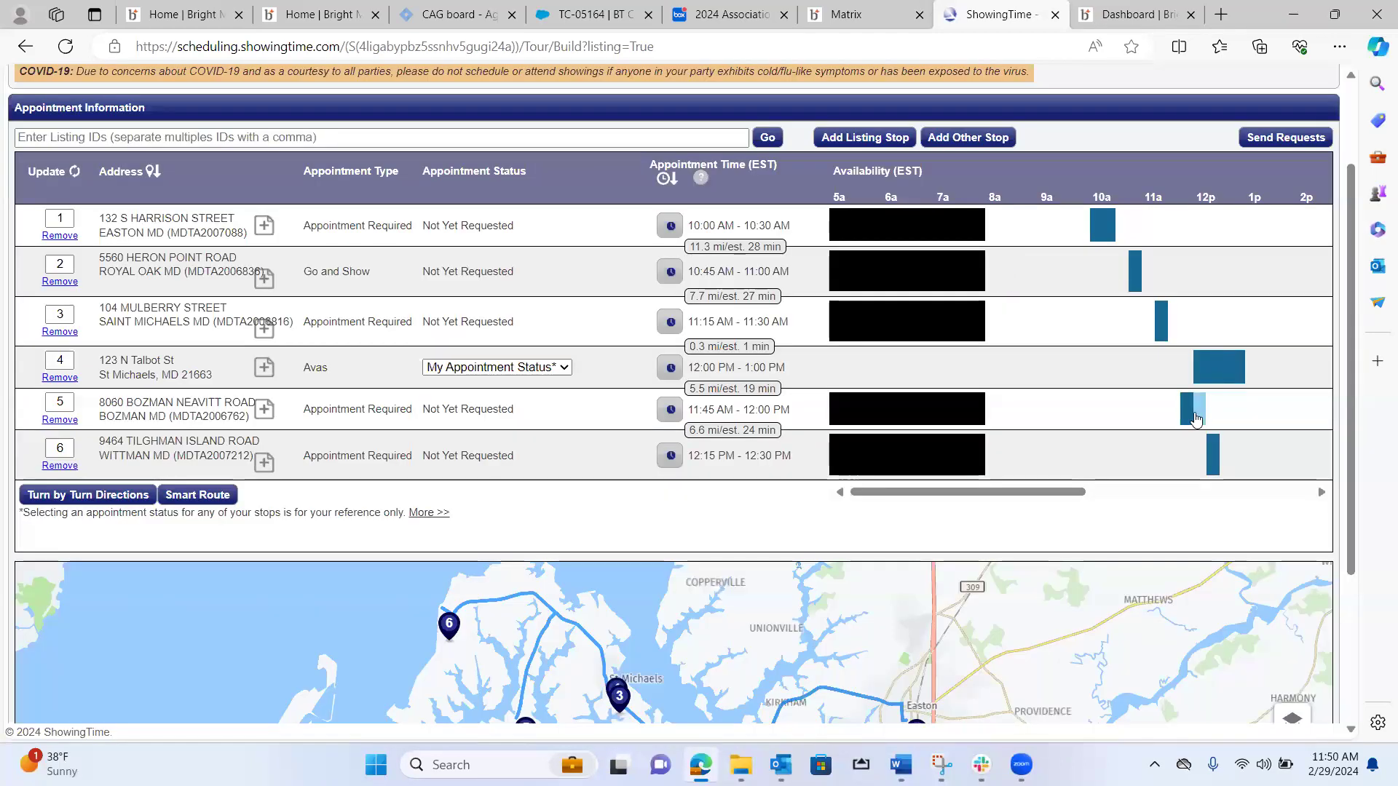
Reschedule the Bozman showing to 1:15 PM–1:30 PM and the Wittman showing to 1:45 PM–2:00 PM, saving both.
left_click_drag(1190, 419, 1264, 409)
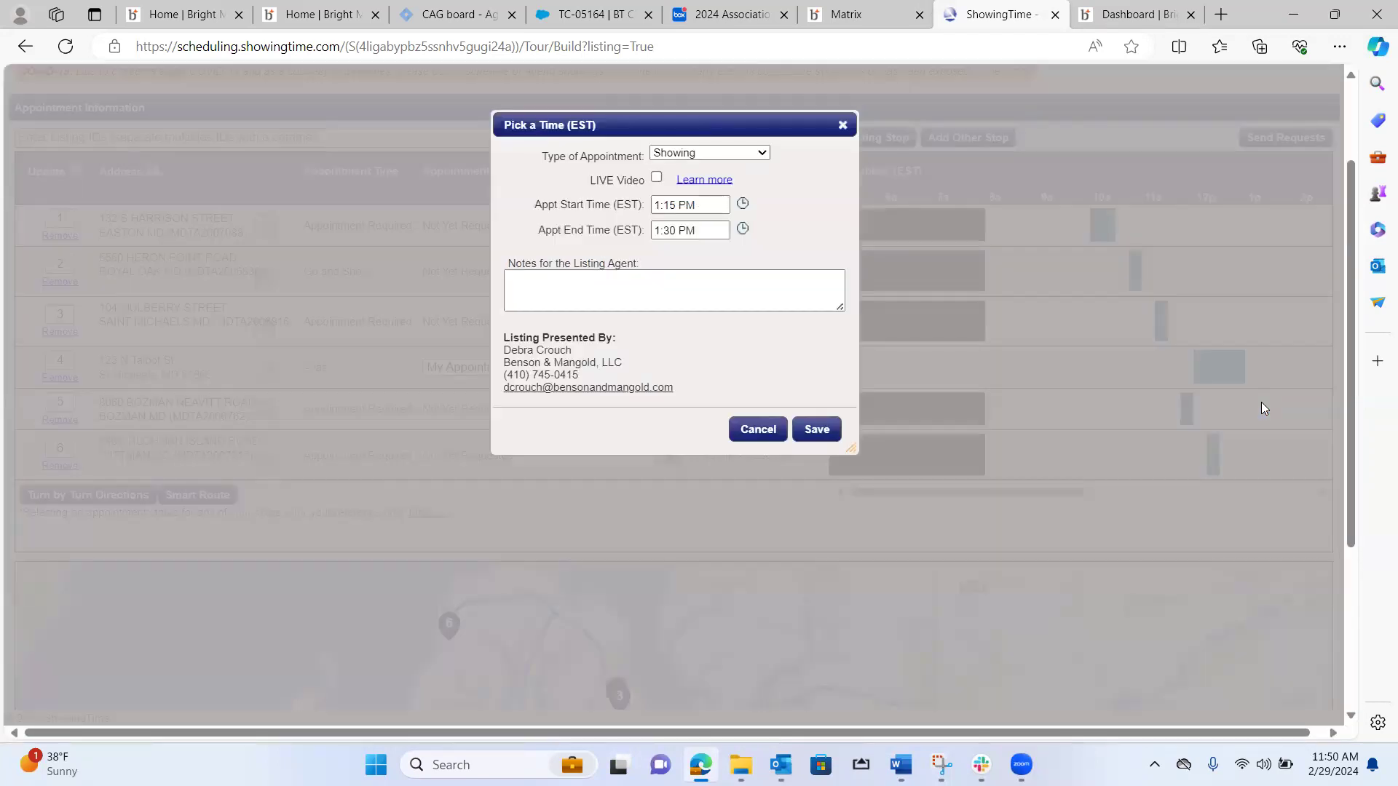
left_click(817, 429)
left_click_drag(1221, 446, 1289, 452)
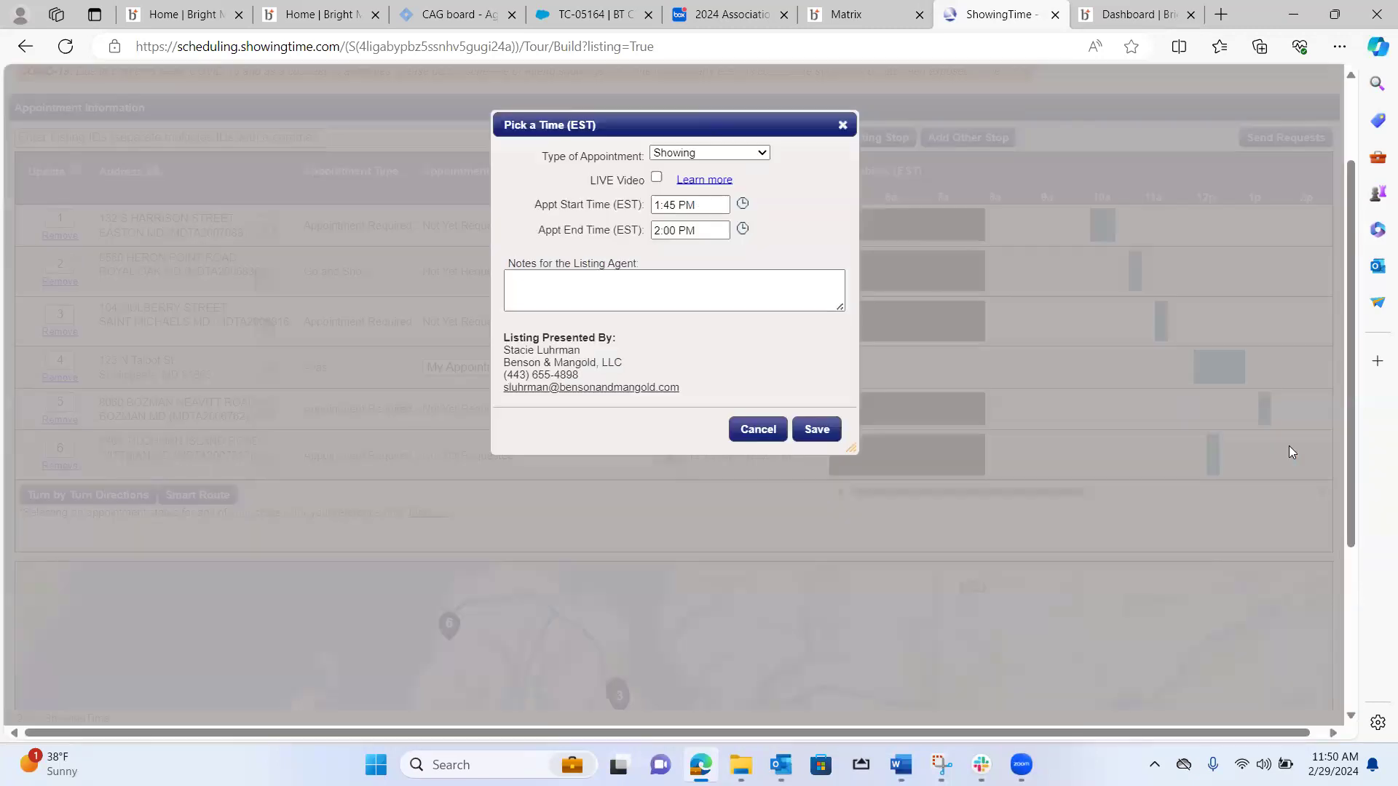
left_click(816, 429)
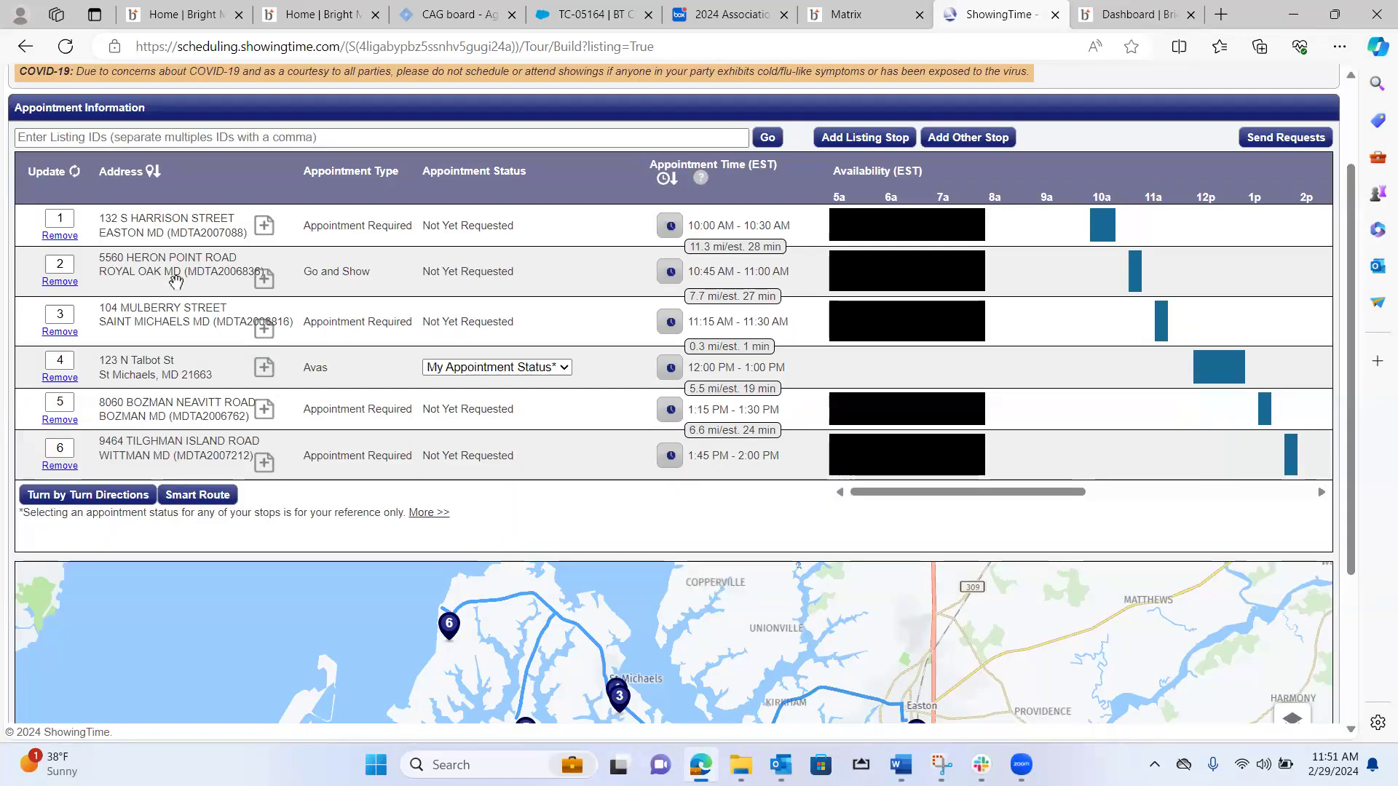
Show the turn-by-turn directions for the tour and review them through to the final Wittman stop.
left_click(138, 502)
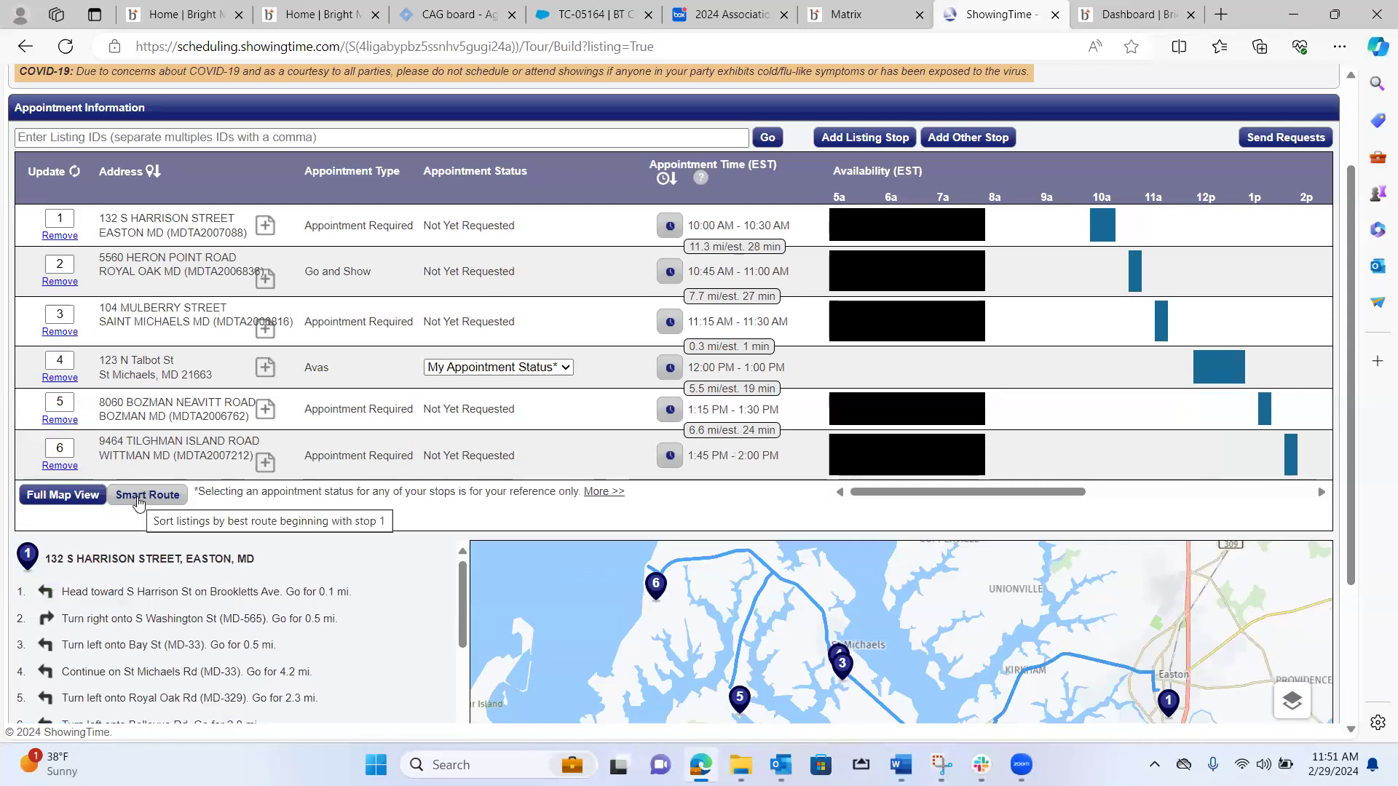
left_click_drag(465, 588, 467, 616)
left_click_drag(1354, 417, 1354, 578)
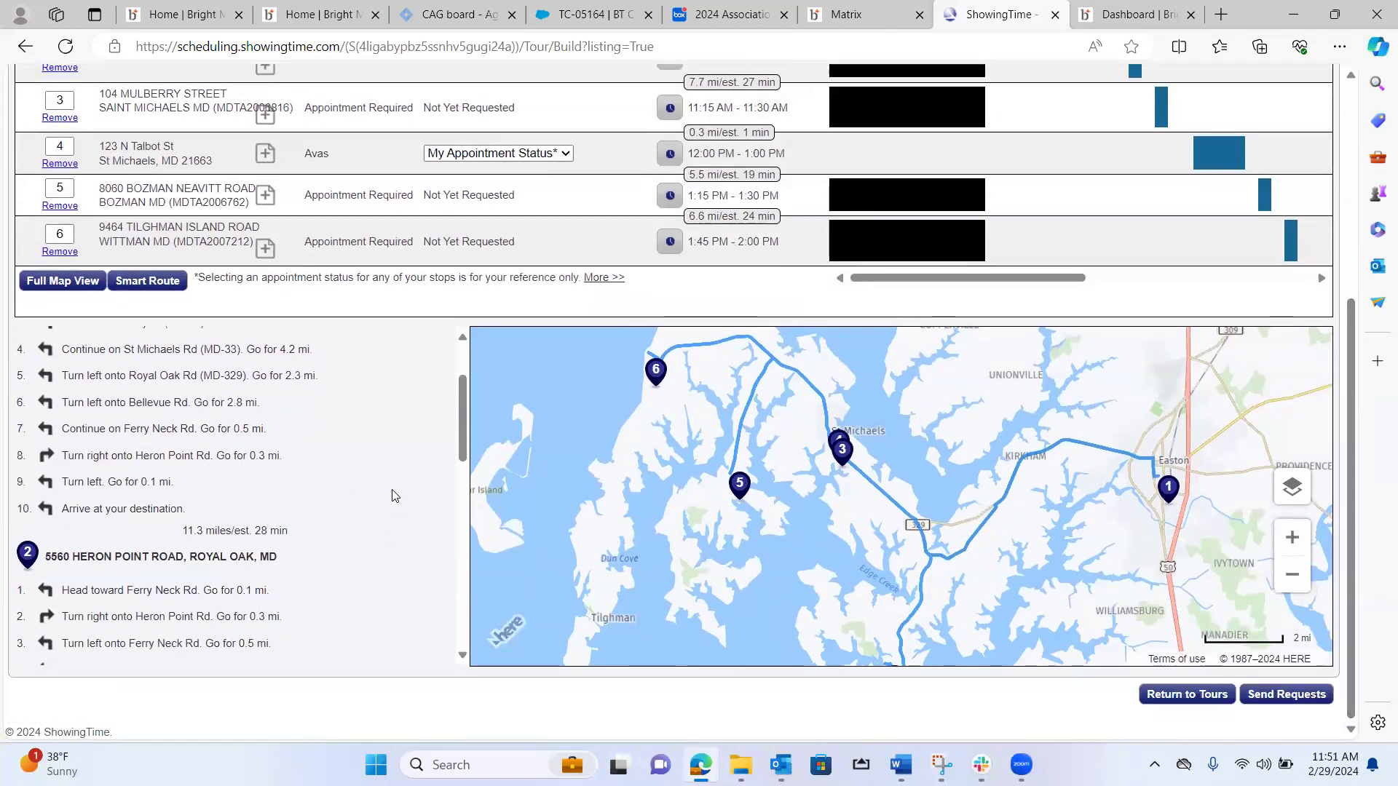
left_click_drag(465, 443, 501, 616)
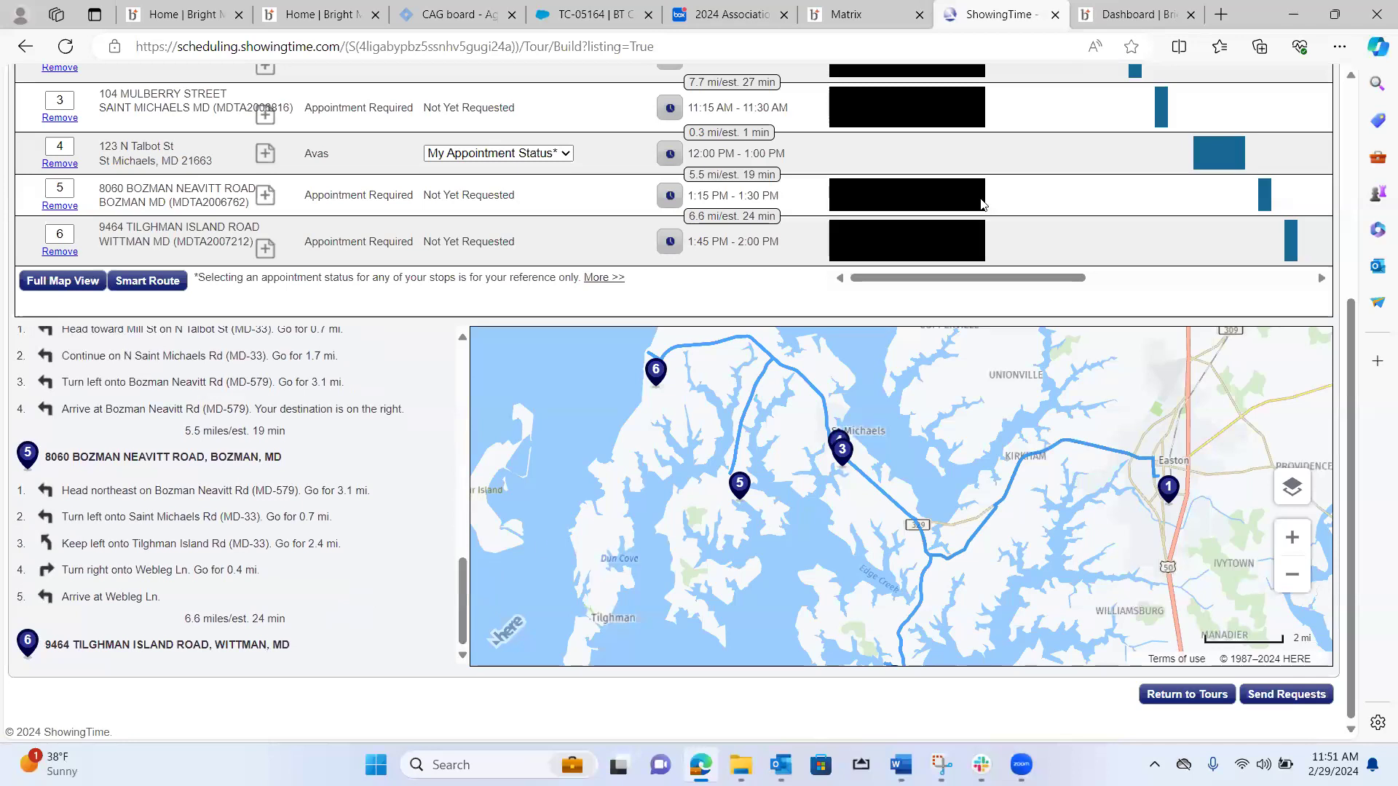
left_click_drag(1348, 295, 1347, 73)
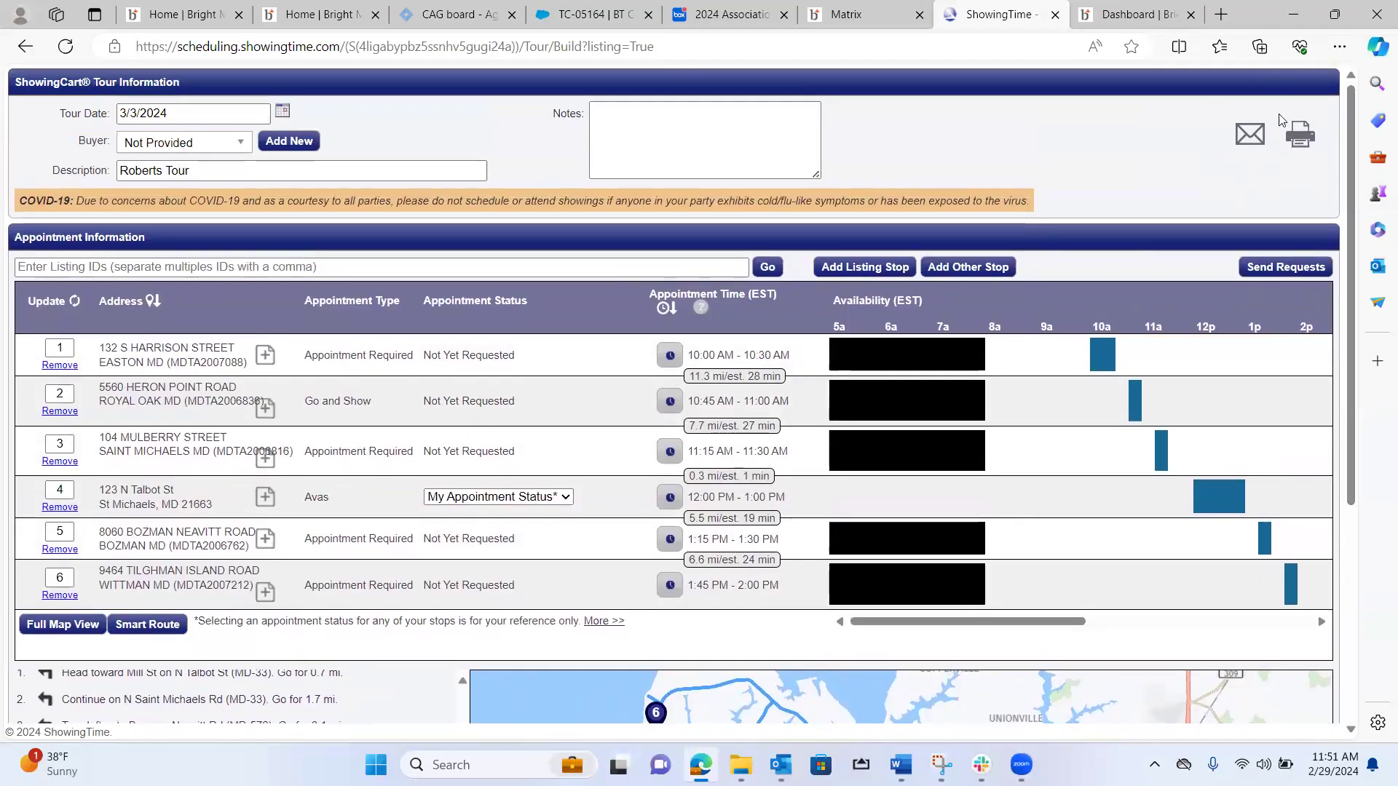